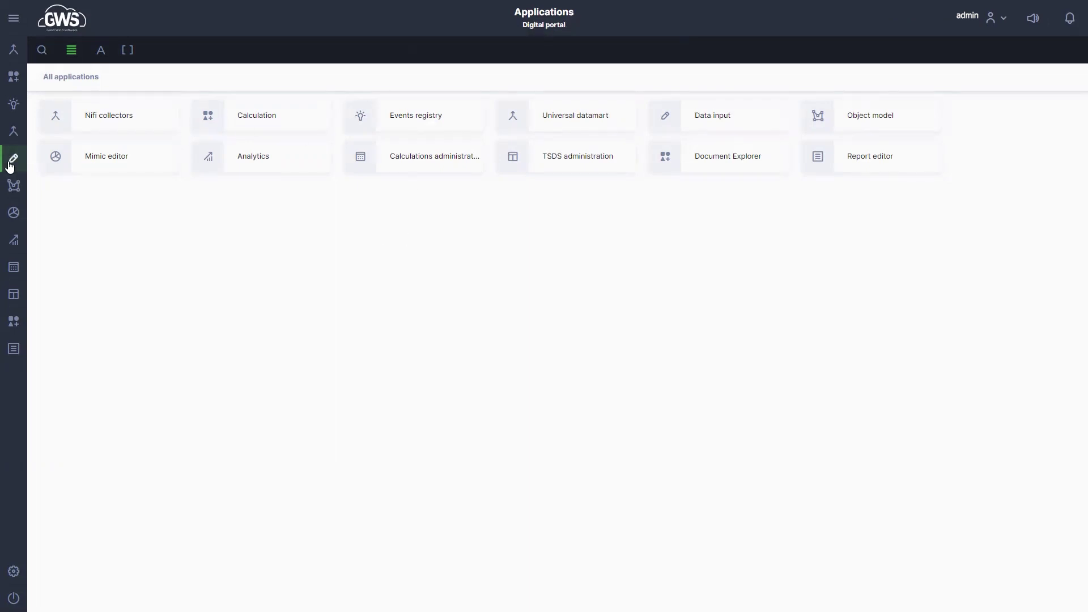
Open Simulation collector 1 in Nifi collectors and examine its settings, including KAFKA_TOPIC, ScanClasses and SIM_Signal.
mouse_move(13, 160)
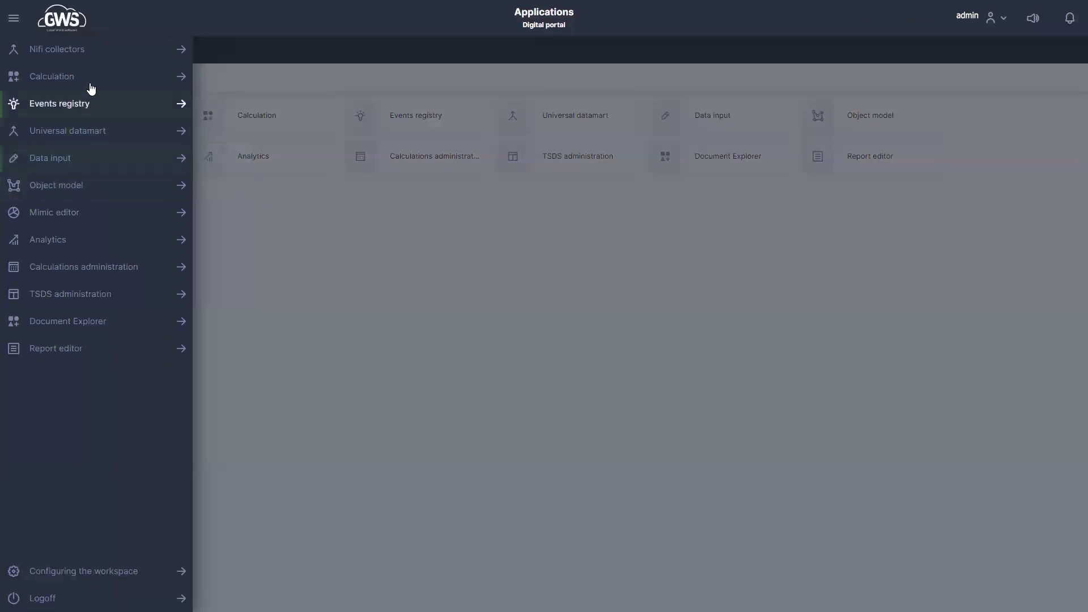
left_click(98, 52)
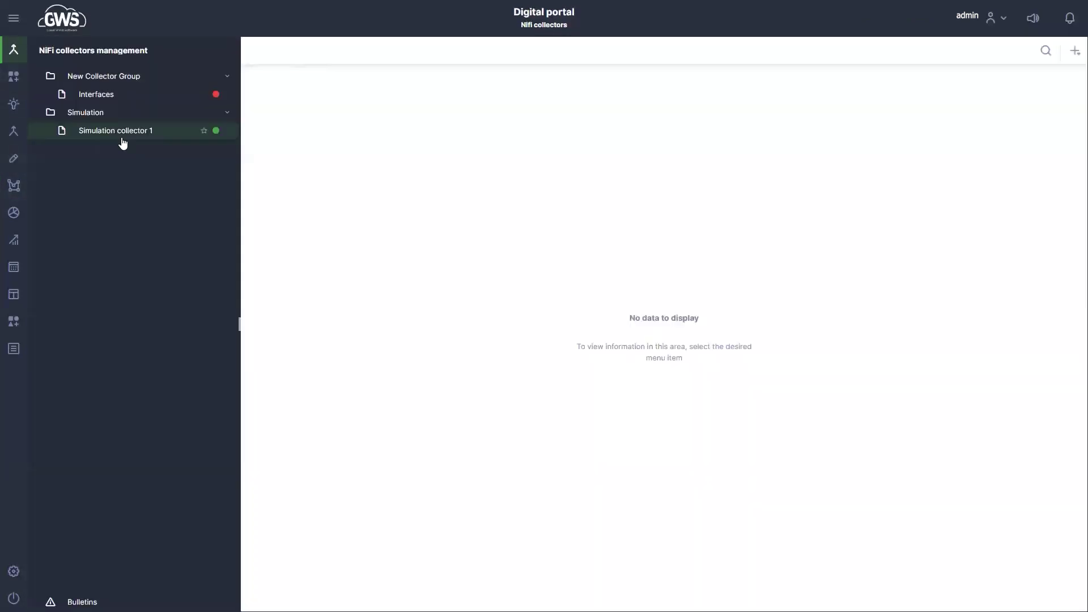
left_click(122, 139)
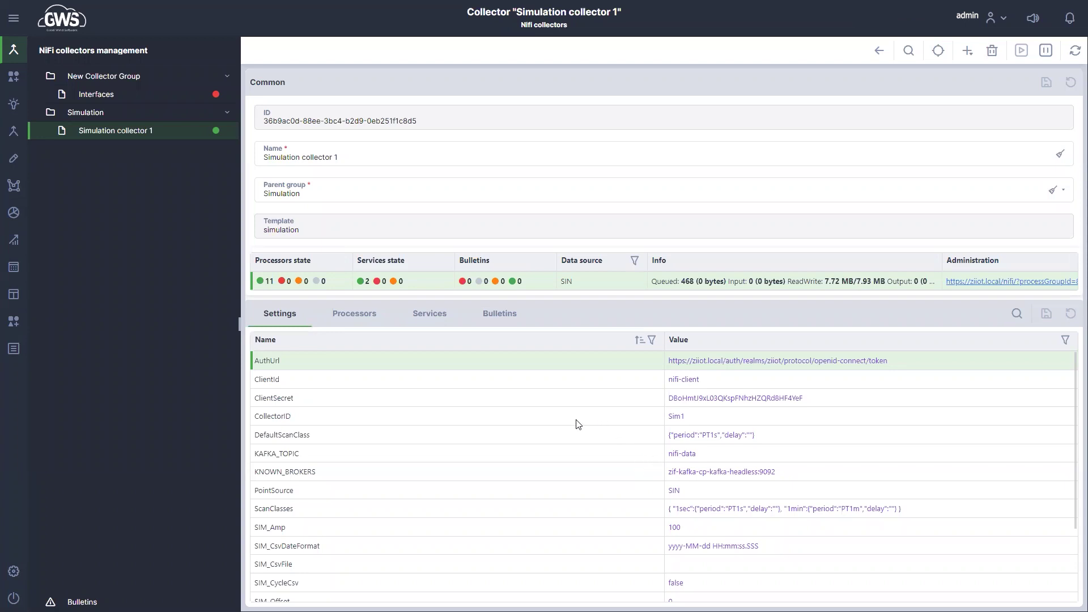
left_click(365, 458)
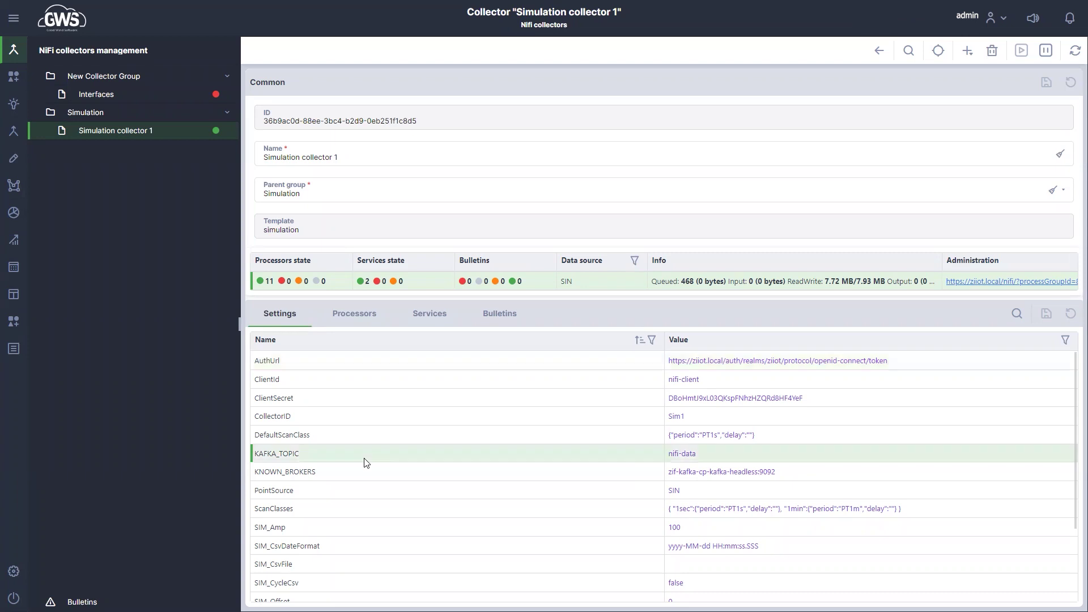
scroll(365, 462, "down", 1)
left_click(300, 451)
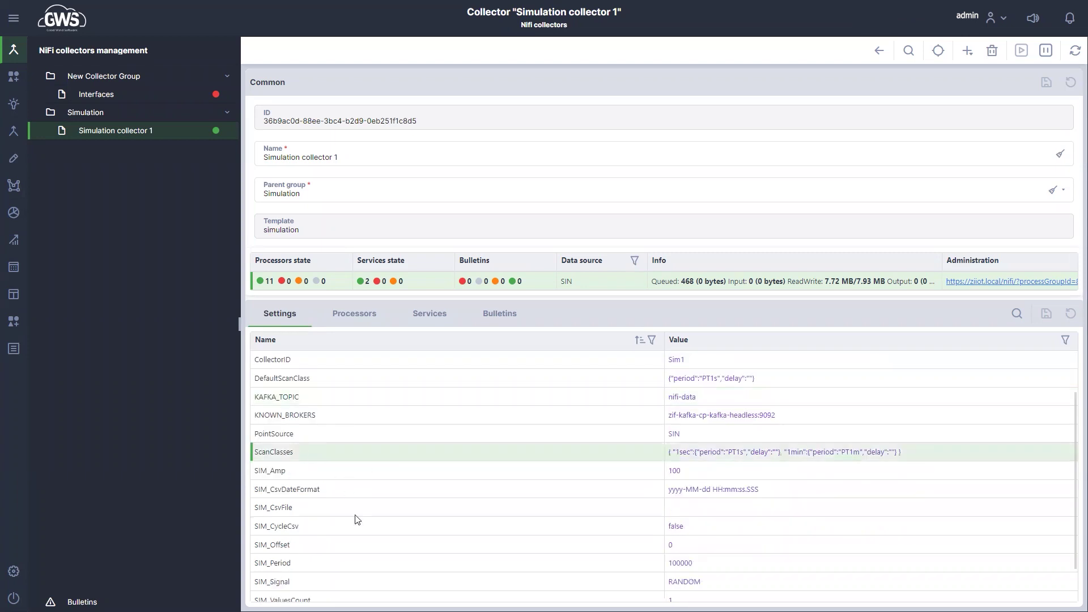
left_click(687, 586)
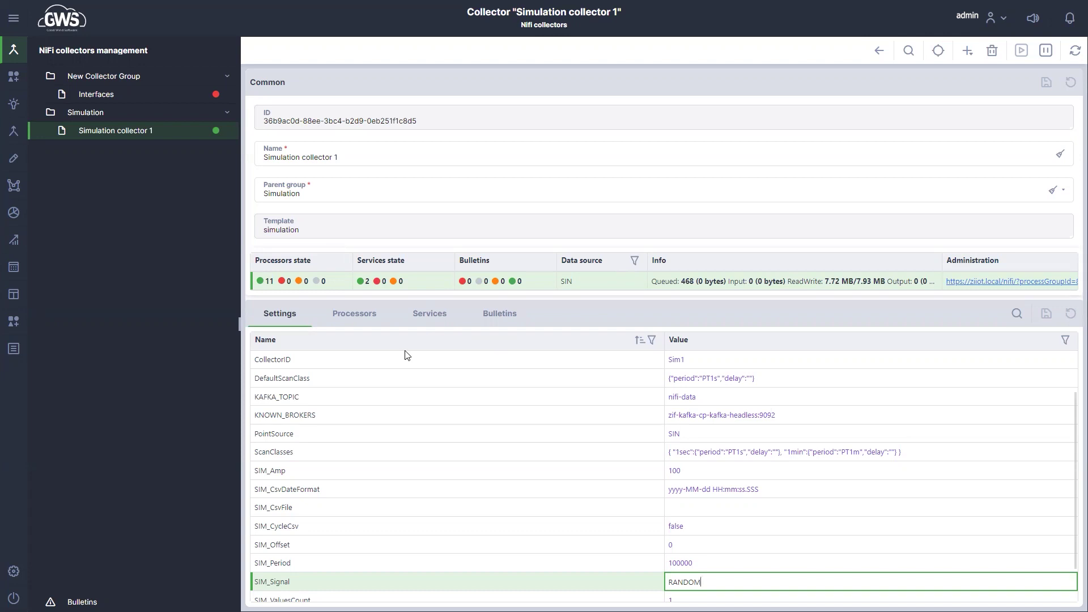
Open the tag list in TSDS administration and examine the interface, archive and additional settings of BI.Pressure.
mouse_move(14, 214)
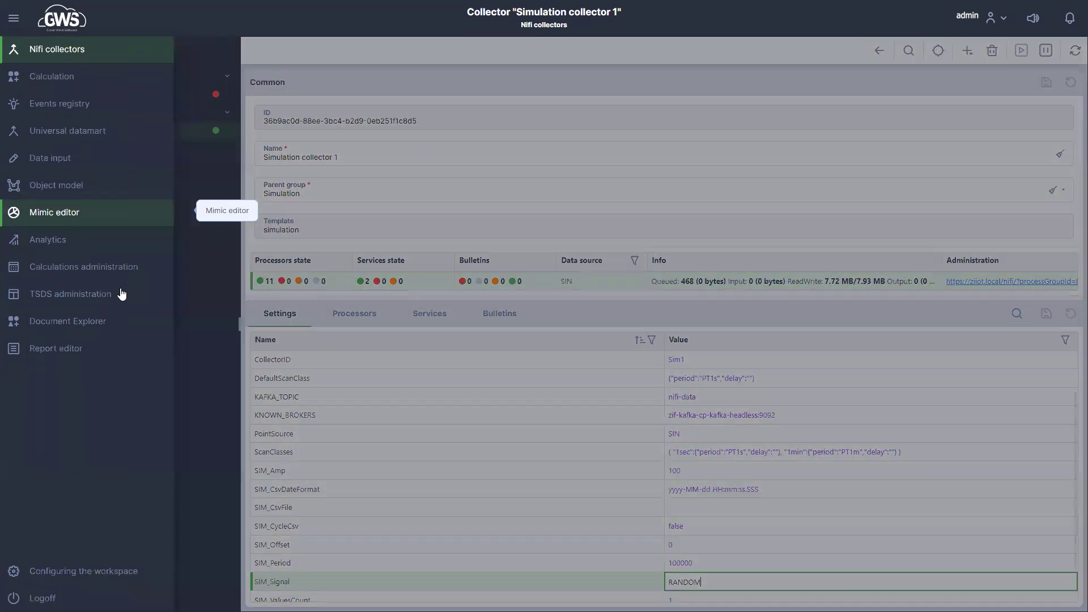
left_click(101, 295)
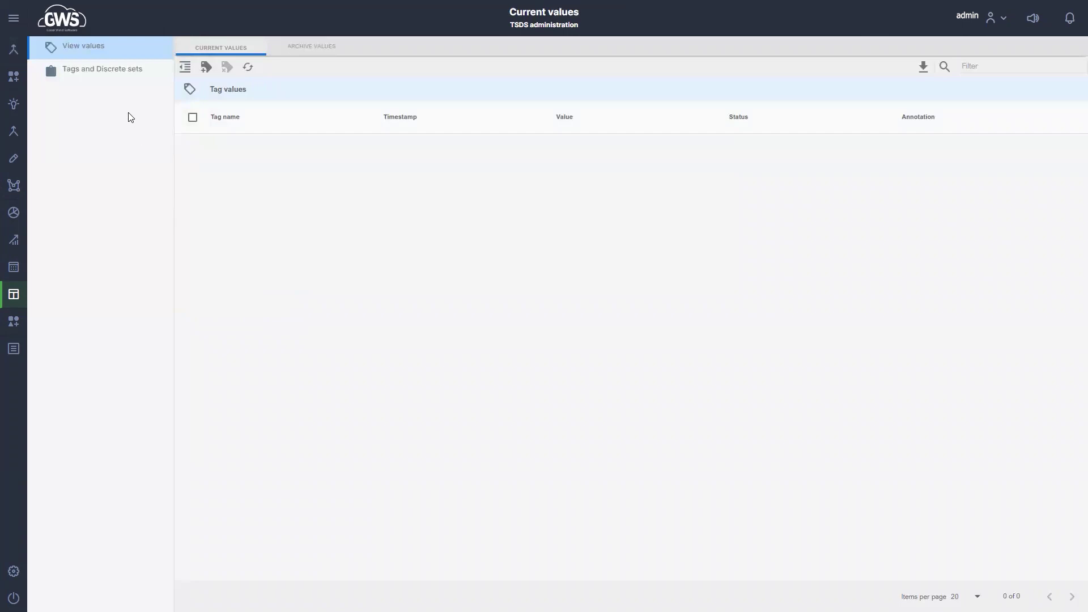
left_click(120, 80)
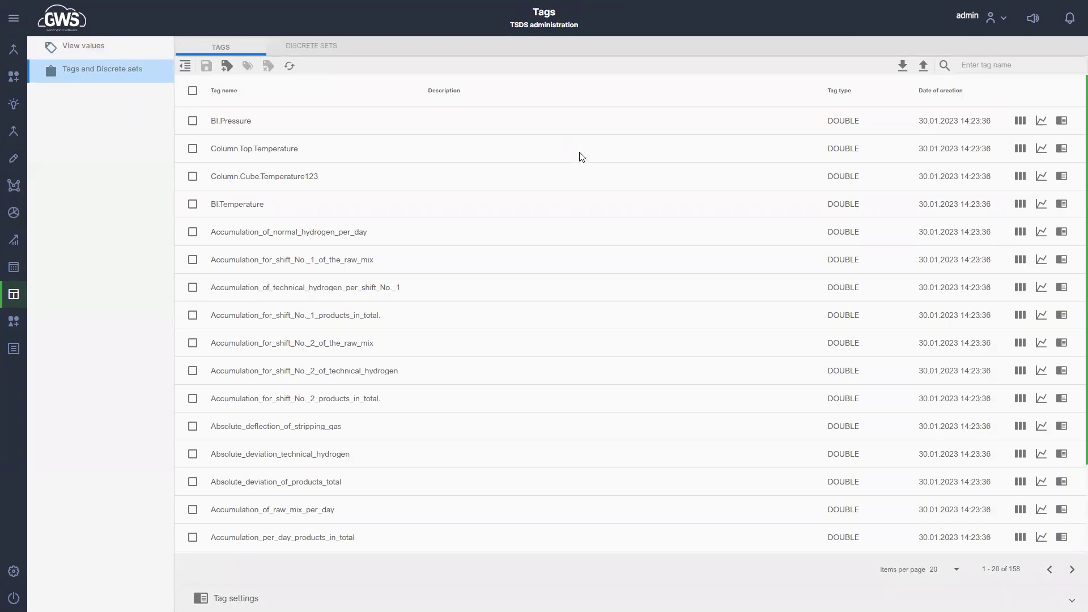
left_click(1062, 121)
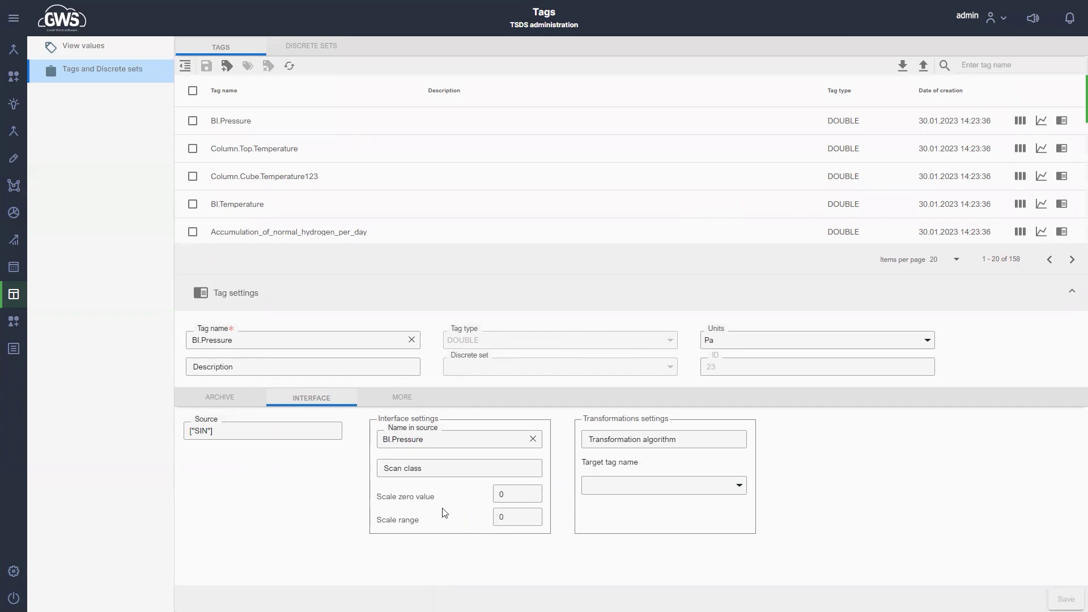
left_click(209, 396)
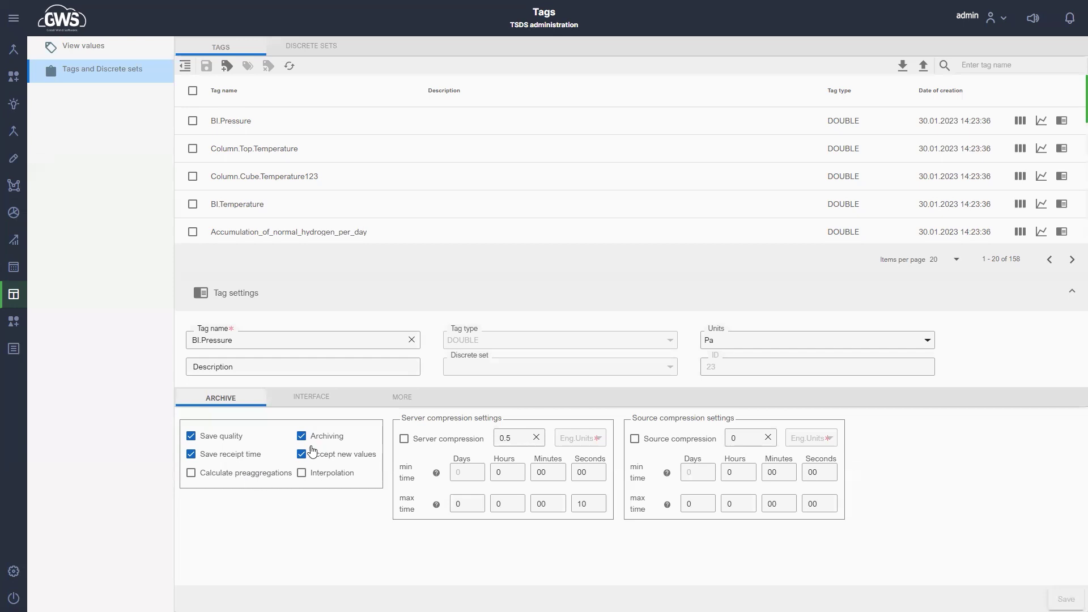
left_click(411, 401)
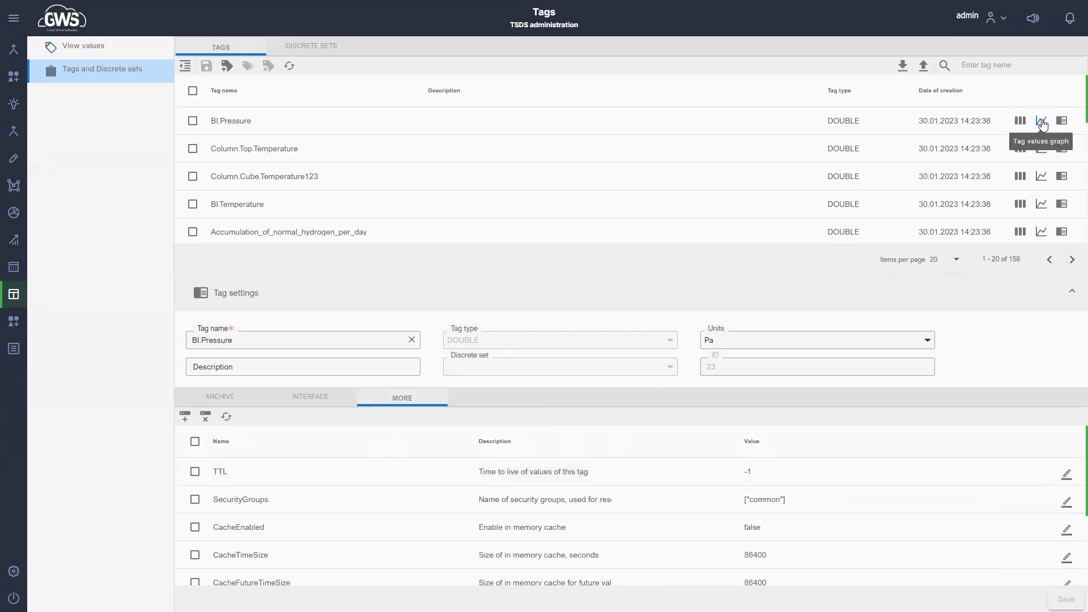
View the values of the BI.Pressure tag as a graph and as an archive list, and close the view.
left_click(1041, 121)
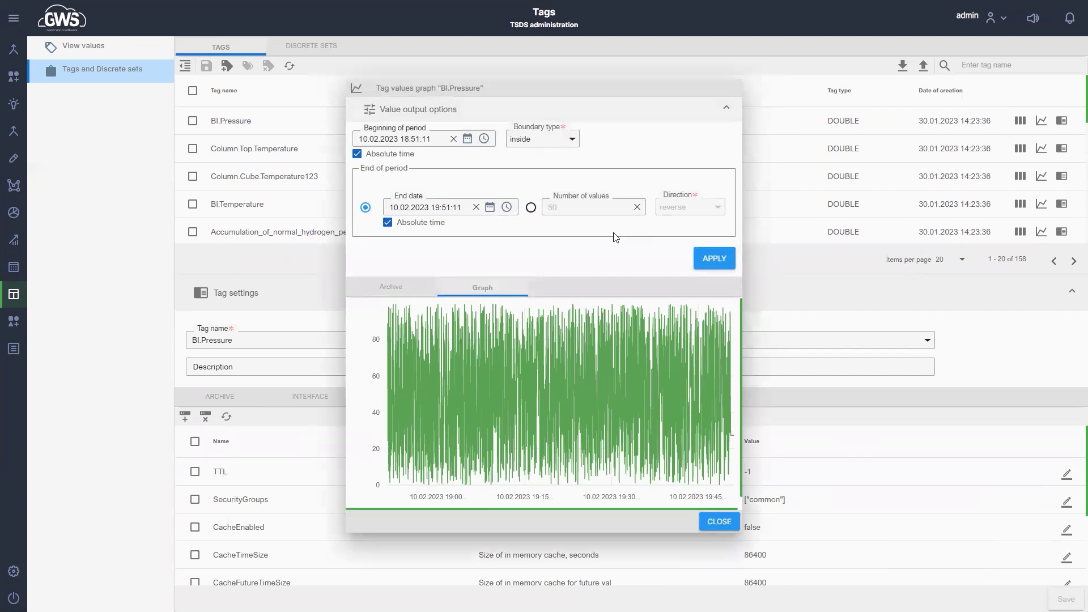
left_click(410, 291)
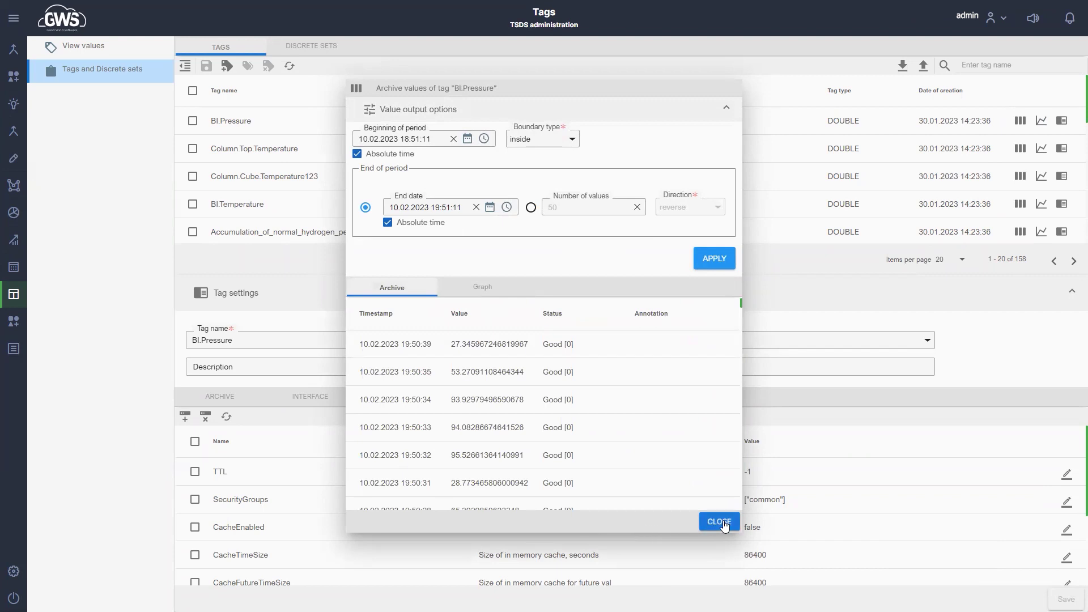
left_click(718, 521)
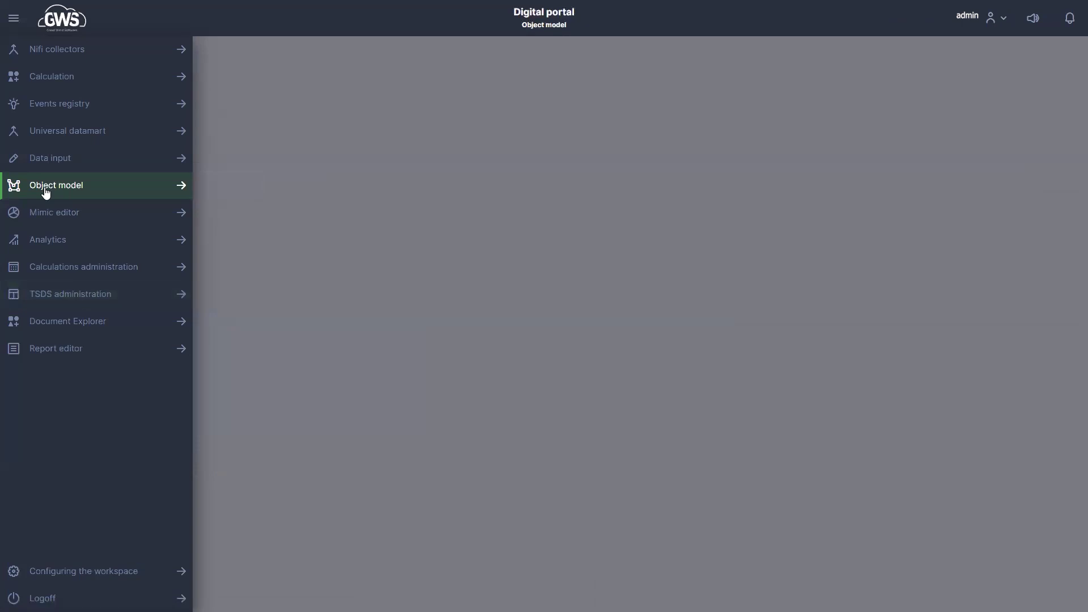
Open the resources in Object model and expand Equipment model, Factory and Separation.
left_click(46, 193)
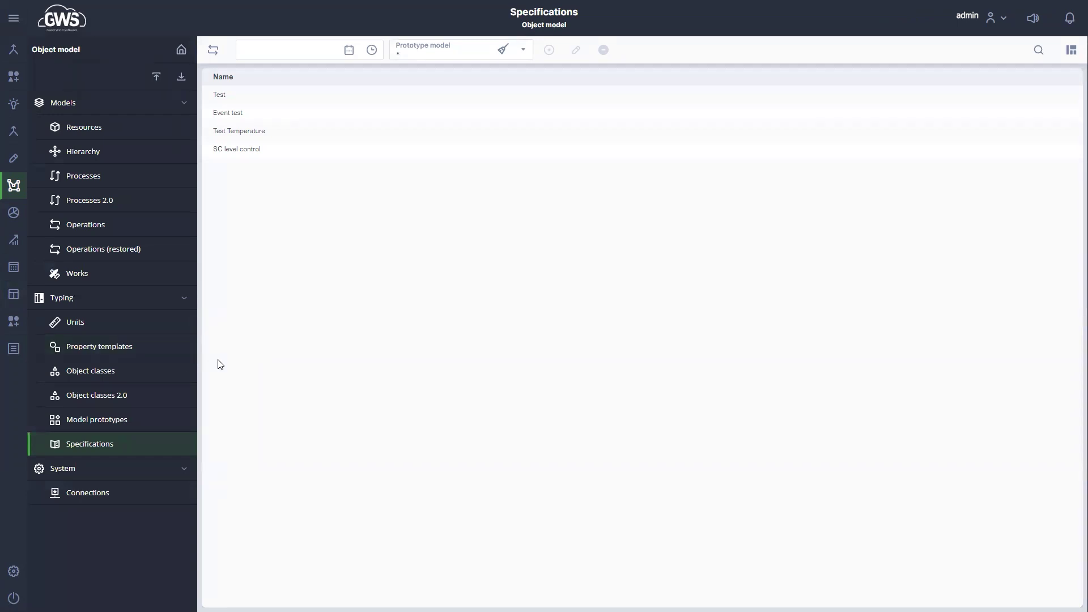
left_click(115, 132)
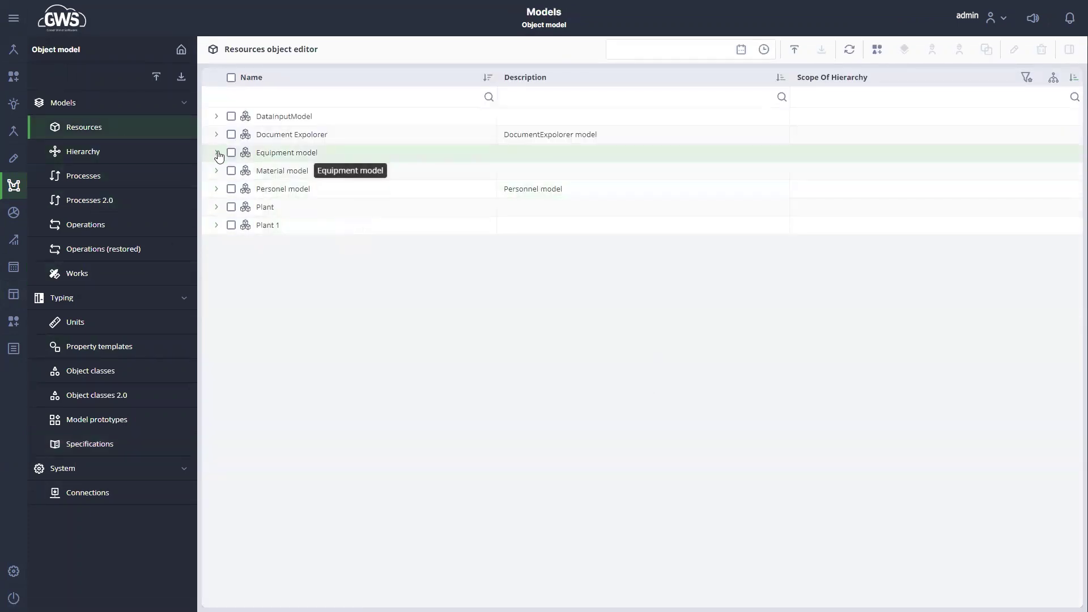
left_click(217, 154)
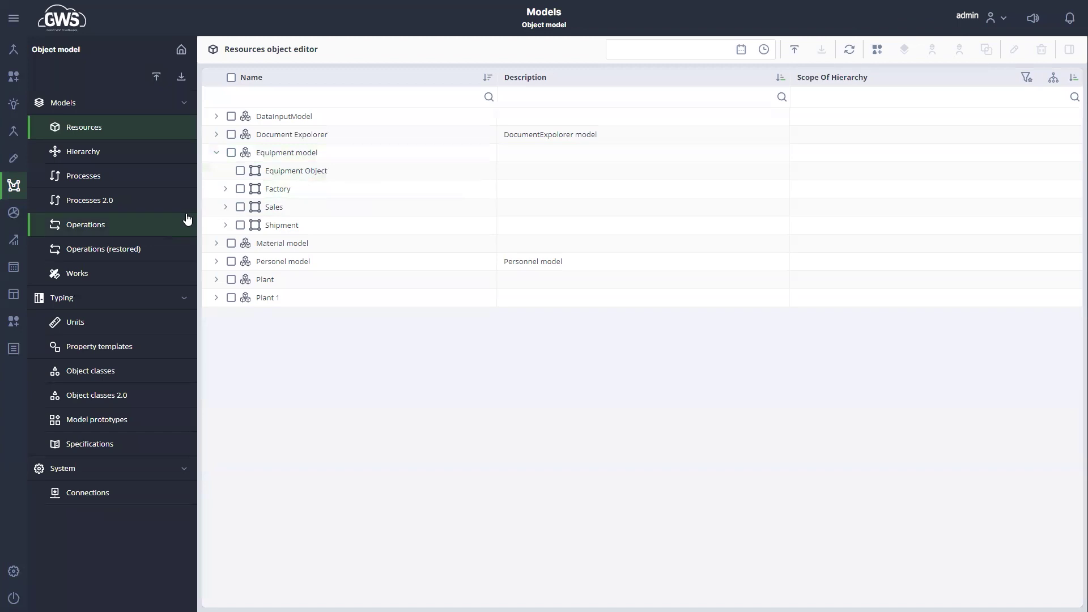
left_click(225, 191)
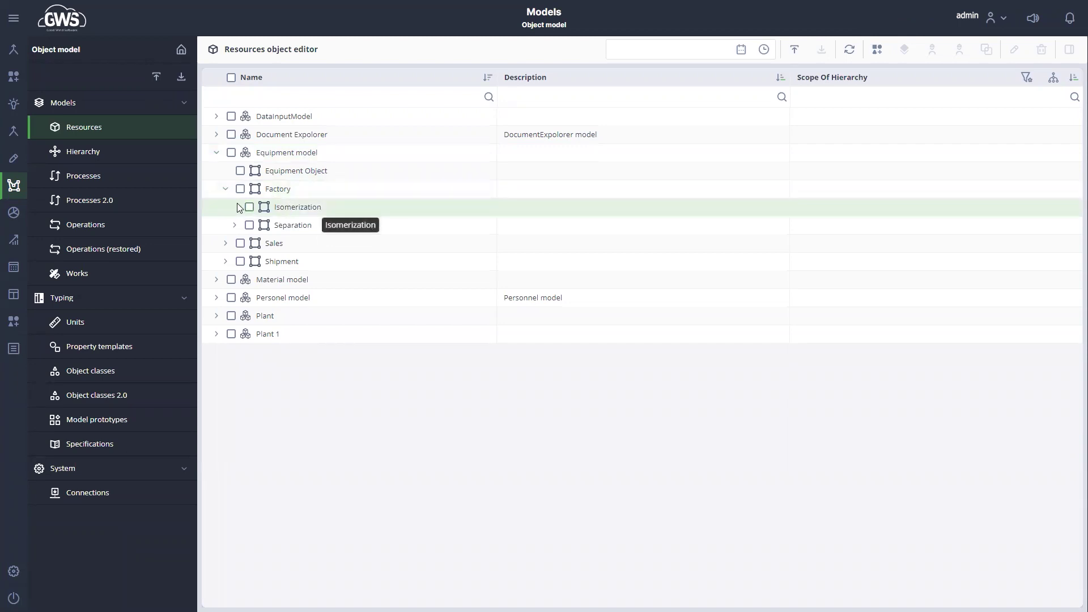
left_click(235, 227)
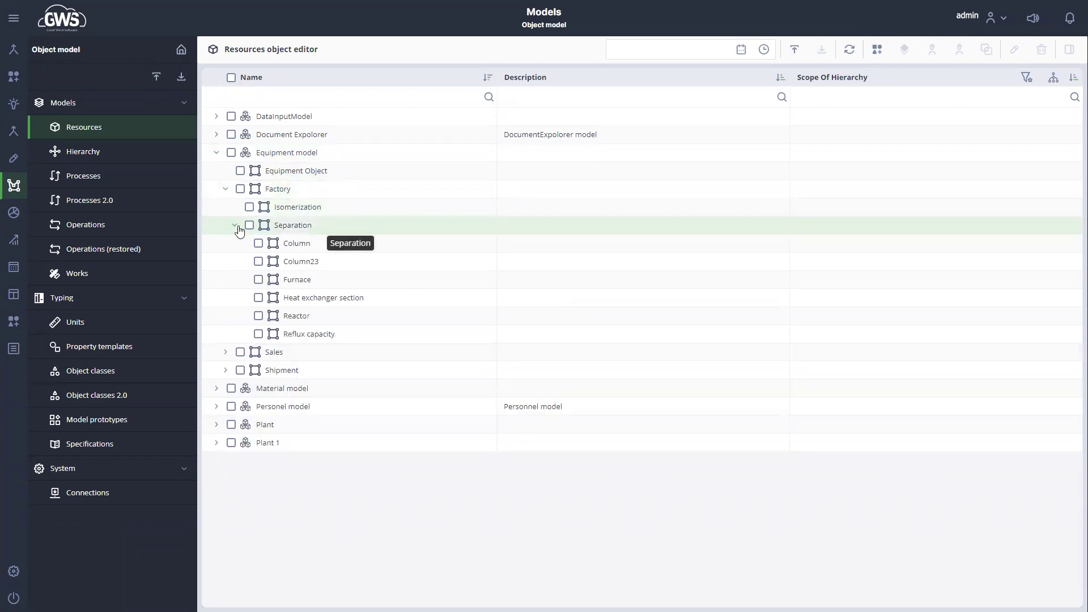
Show the details of the Column object under Separation and widen them to reveal more of its properties.
left_click(305, 244)
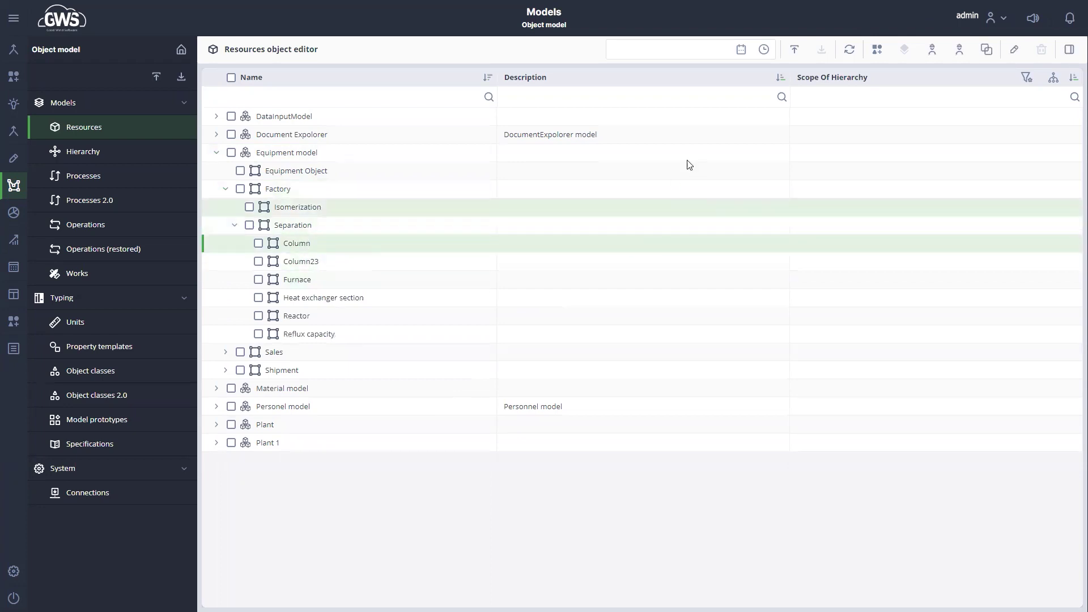
left_click(1069, 49)
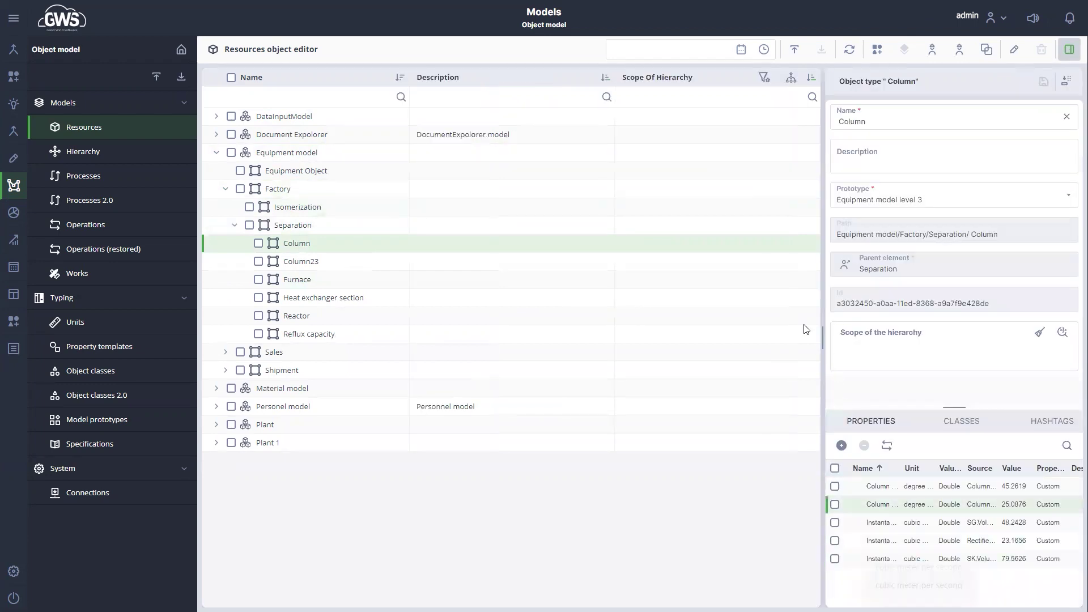
left_click_drag(827, 334, 570, 339)
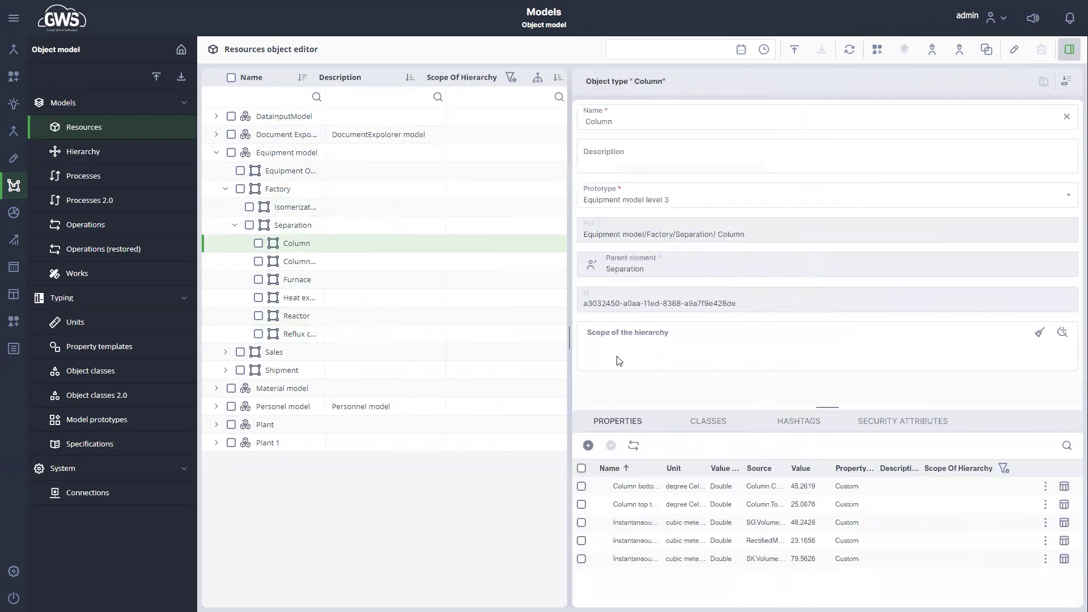
Open the Column bottom temperature property for editing and look through its available source types.
left_click(1064, 490)
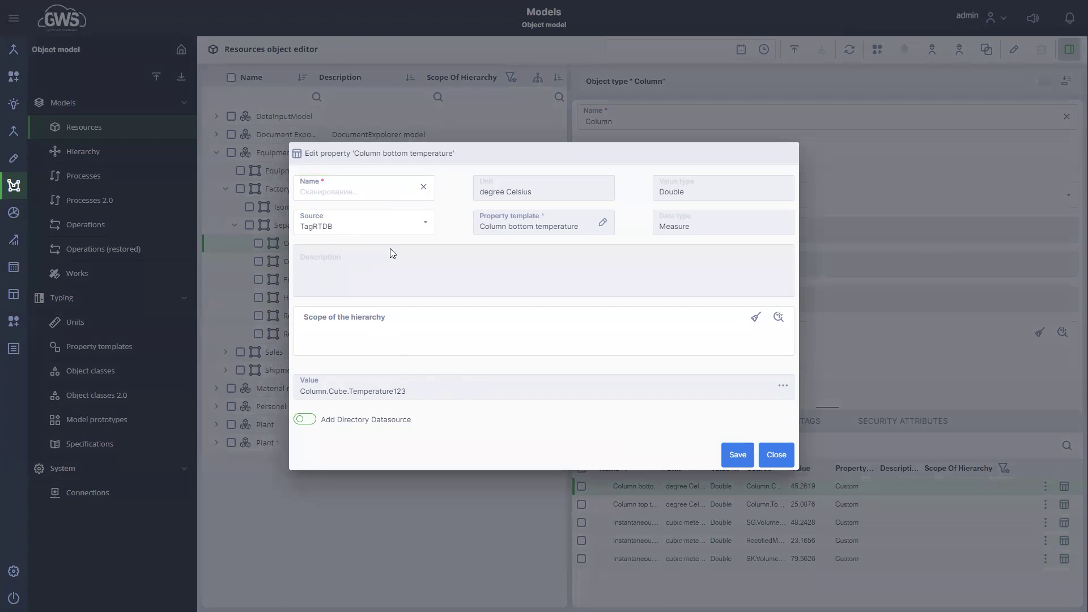
left_click(426, 227)
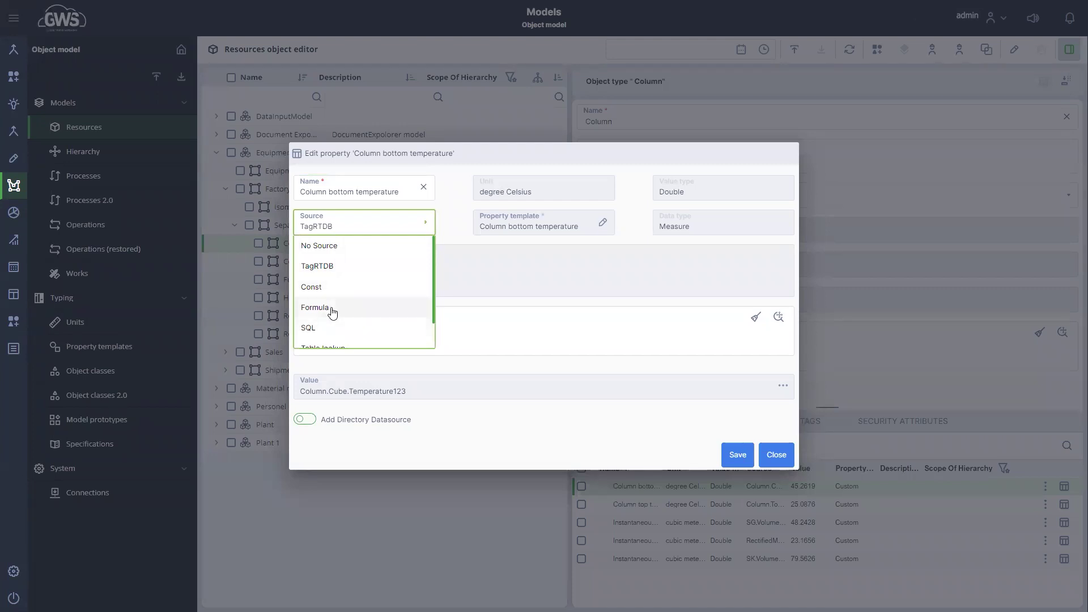
scroll(330, 312, "down", 2)
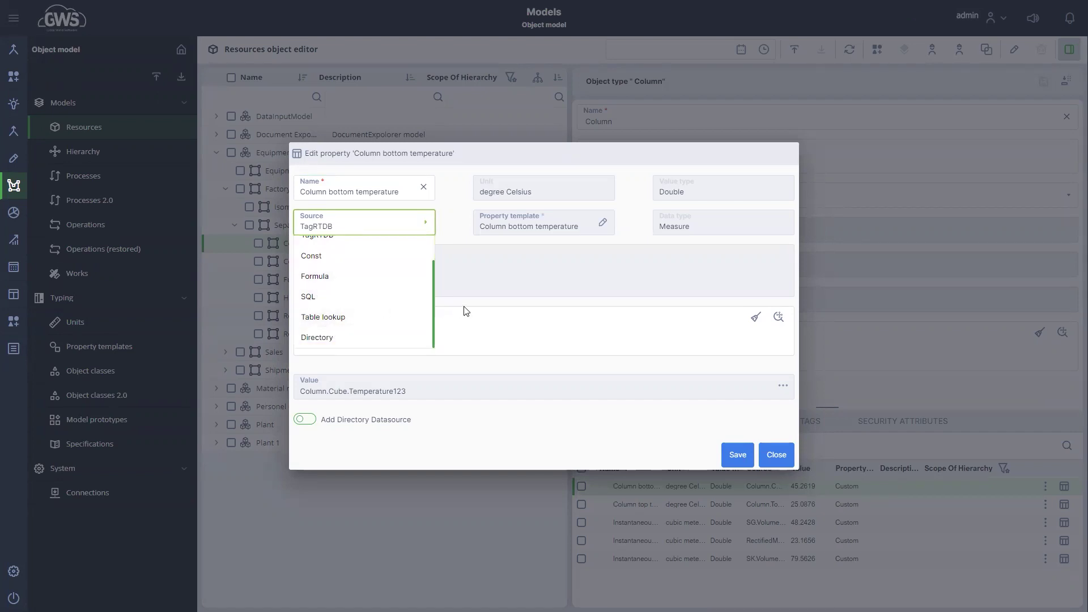
left_click(487, 306)
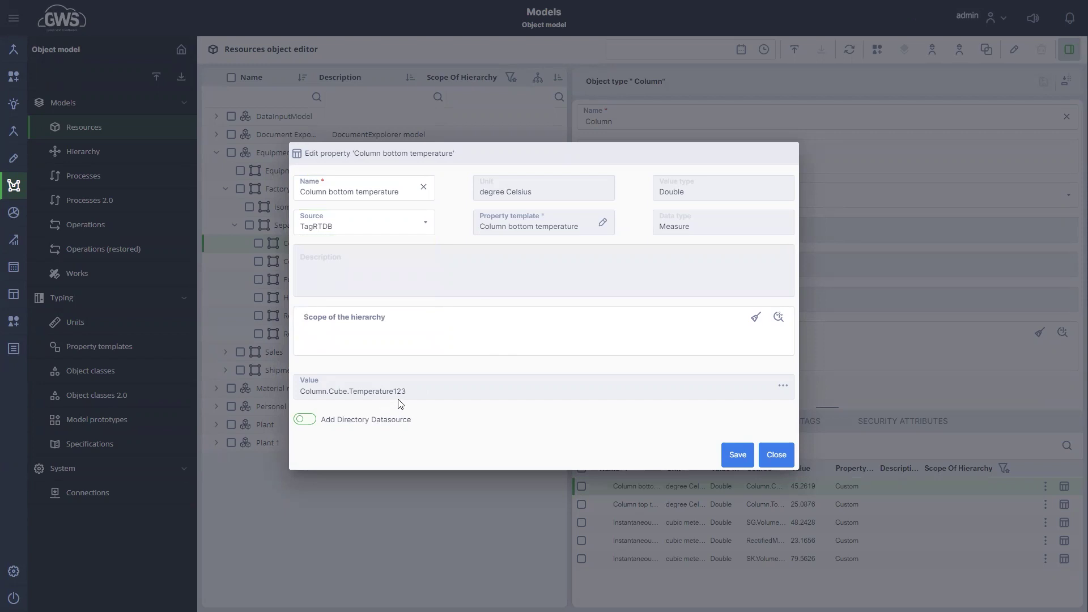
Change the source of the Column bottom temperature property to Const with a value of 40.
left_click(374, 226)
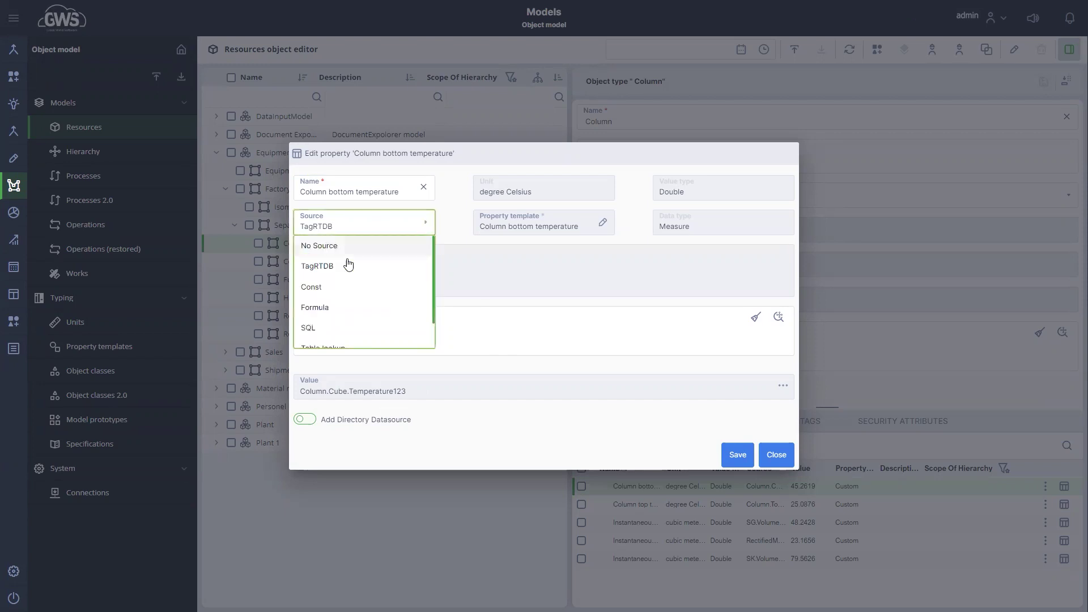
left_click(335, 295)
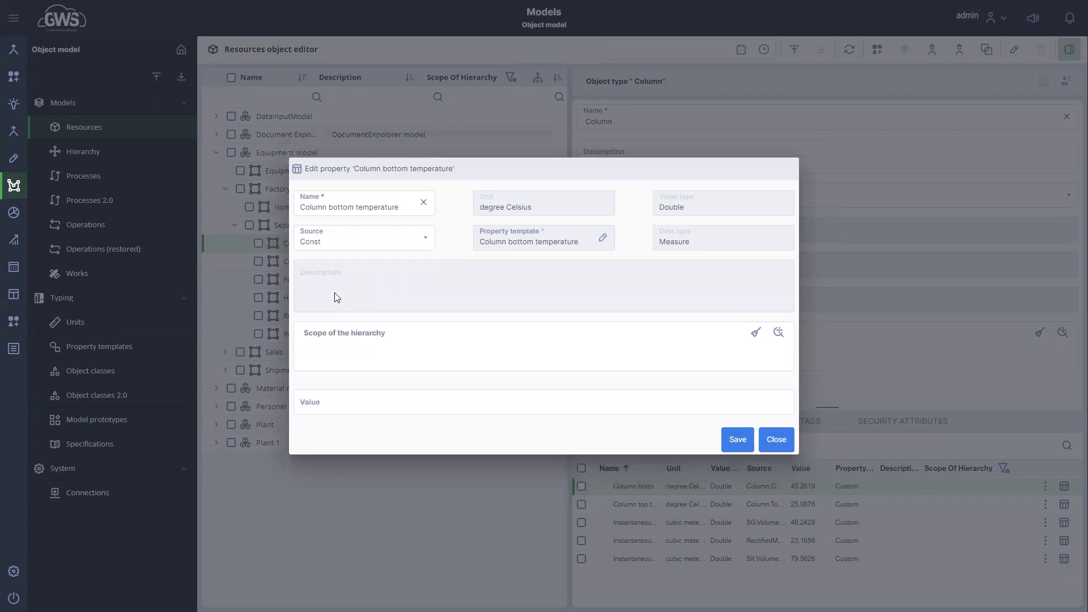
left_click(338, 411)
type("40")
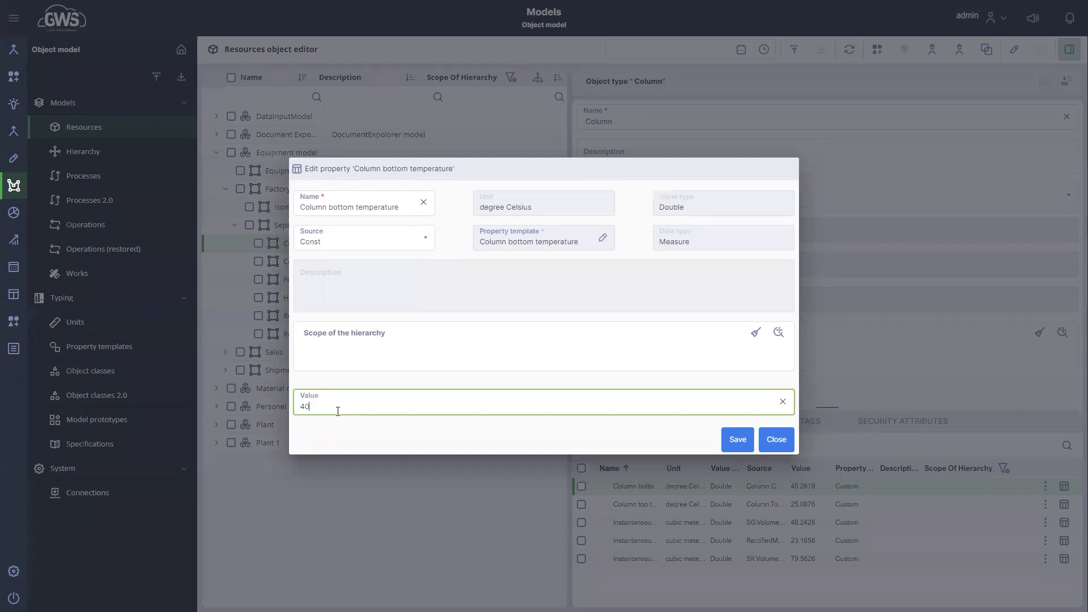
Set the source of the Column bottom temperature property to SQL and open the query editor for its value.
left_click(416, 249)
left_click(339, 347)
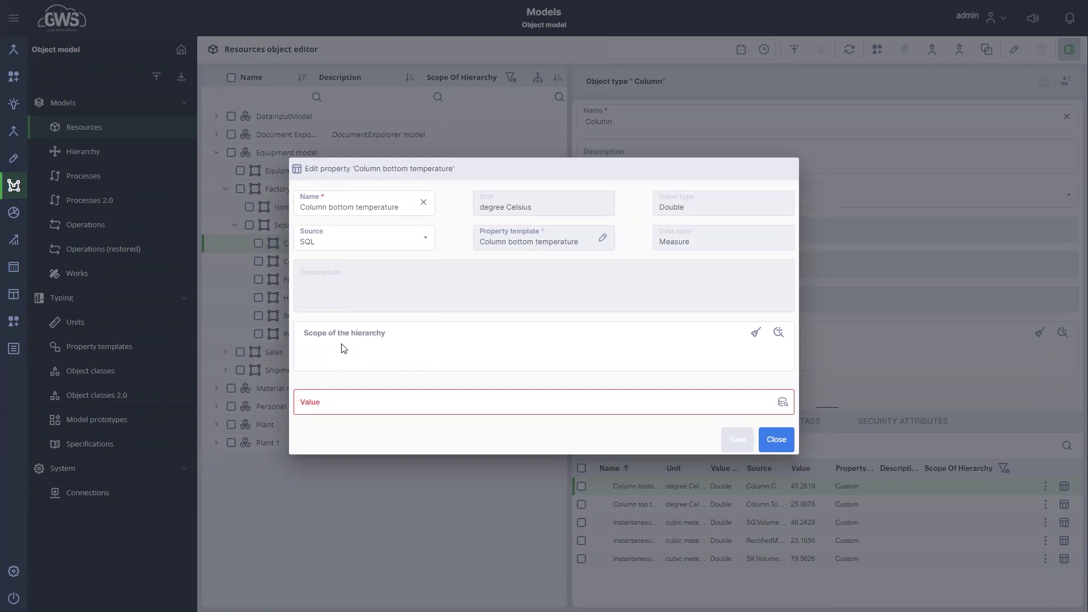
left_click(782, 402)
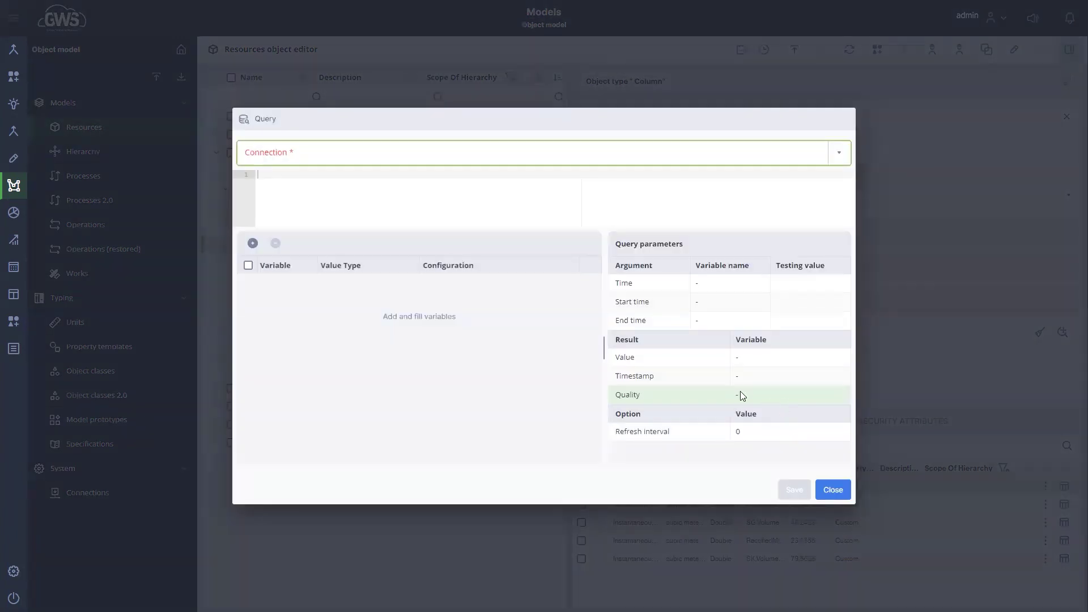
Draft the query "SELECCT * FROM" with a refresh interval of 40 and close the query editor without saving.
left_click(281, 178)
type("SELECT * FROM")
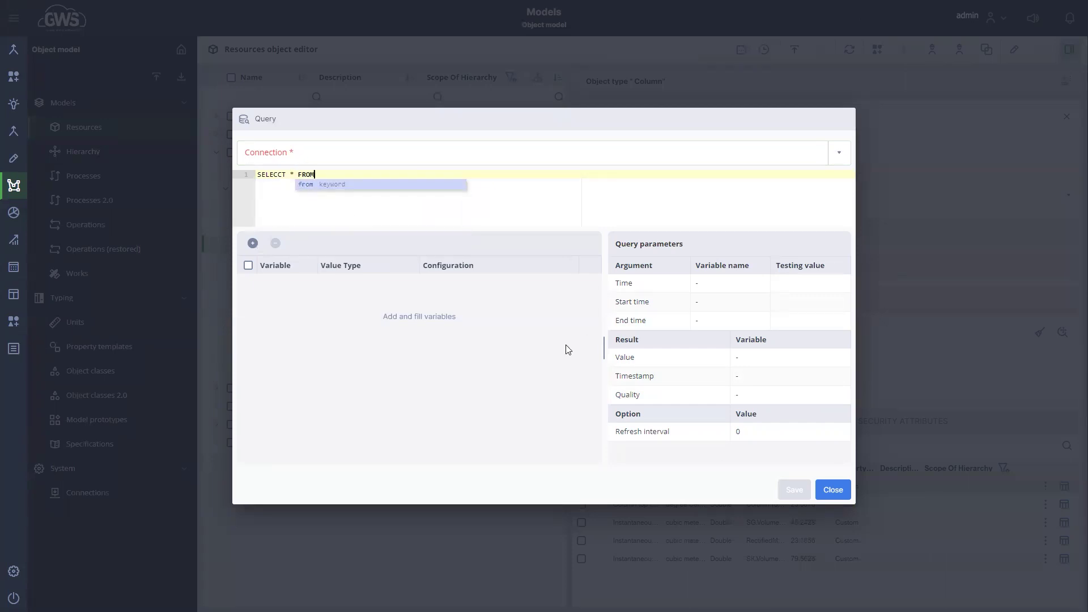
left_click(721, 437)
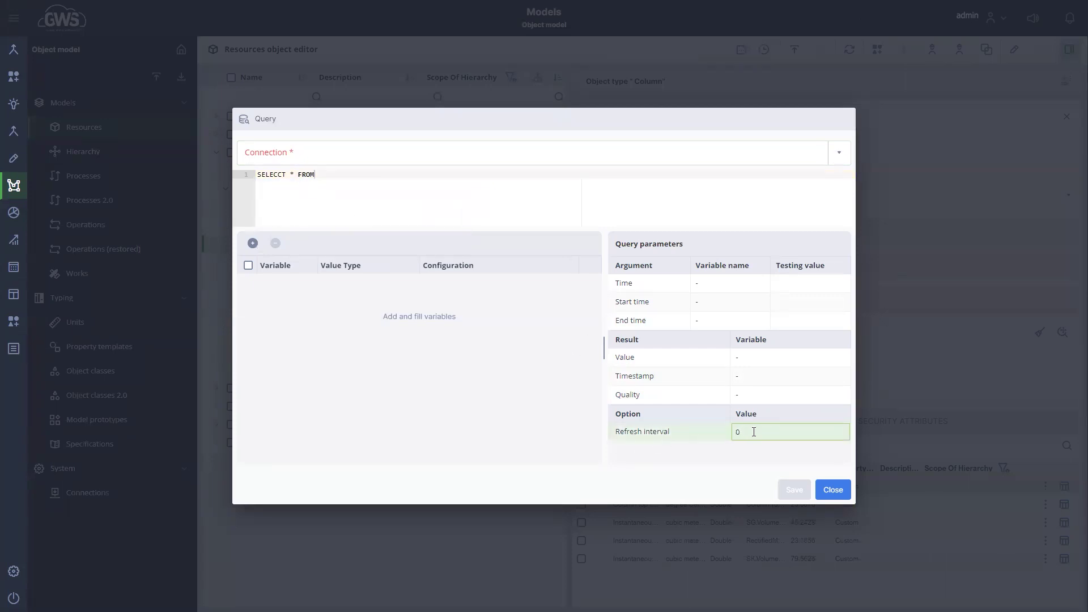
key("BackSpace")
type("40")
left_click(833, 497)
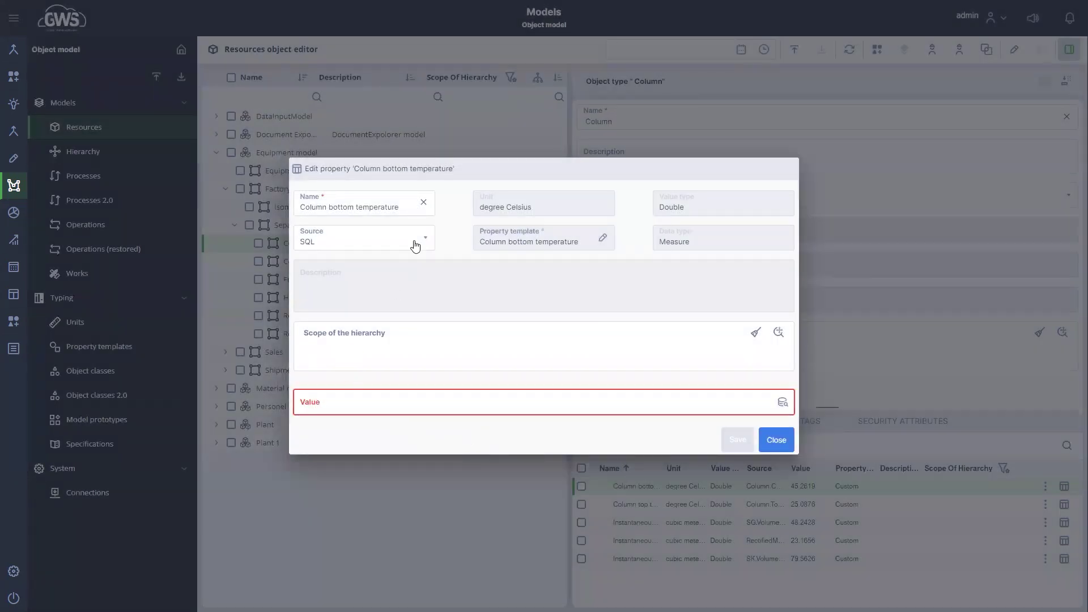
Set the source of the Column bottom temperature property to Formula and add two variables, A and B, to the formula.
left_click(415, 247)
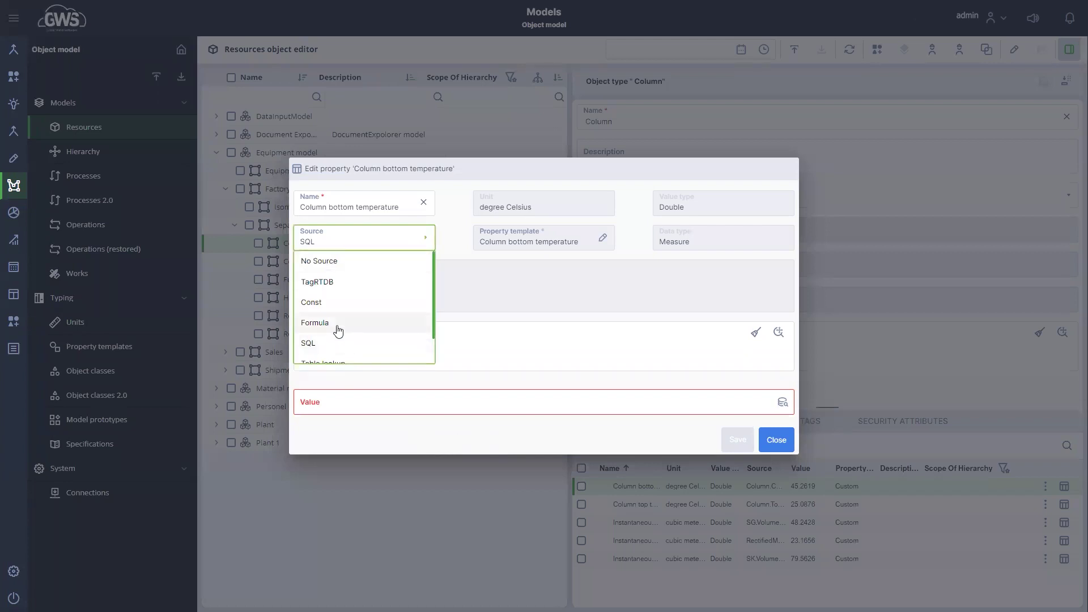
left_click(338, 324)
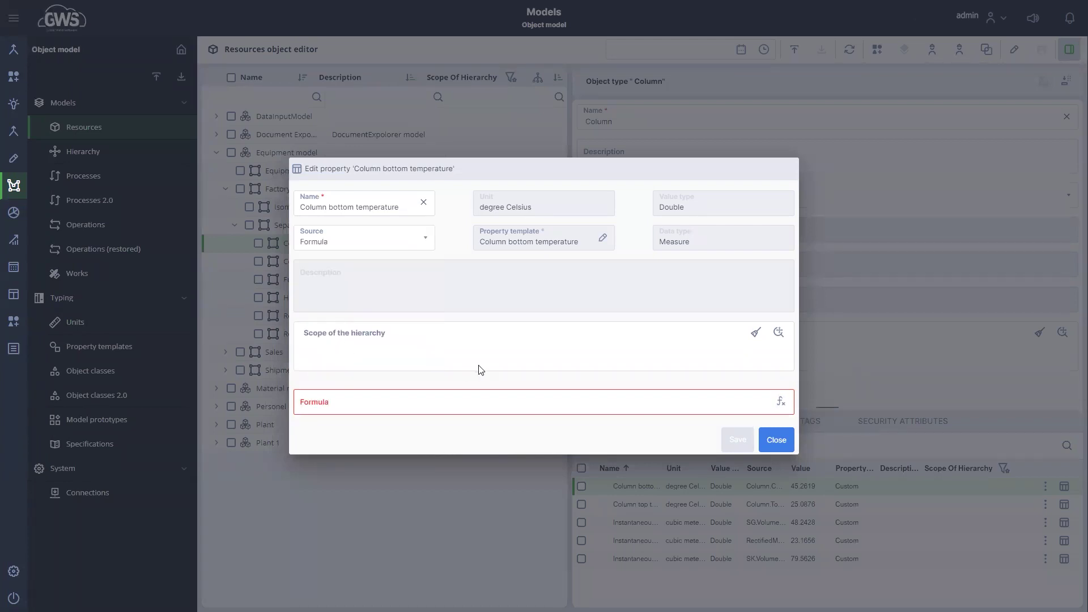
left_click(780, 402)
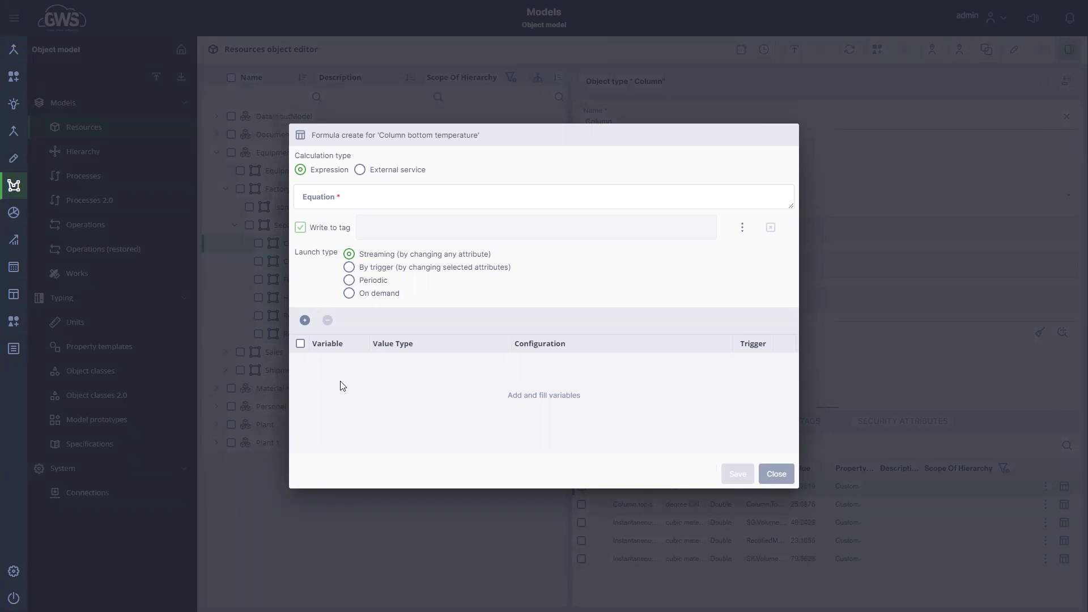
left_click(304, 320)
left_click(305, 321)
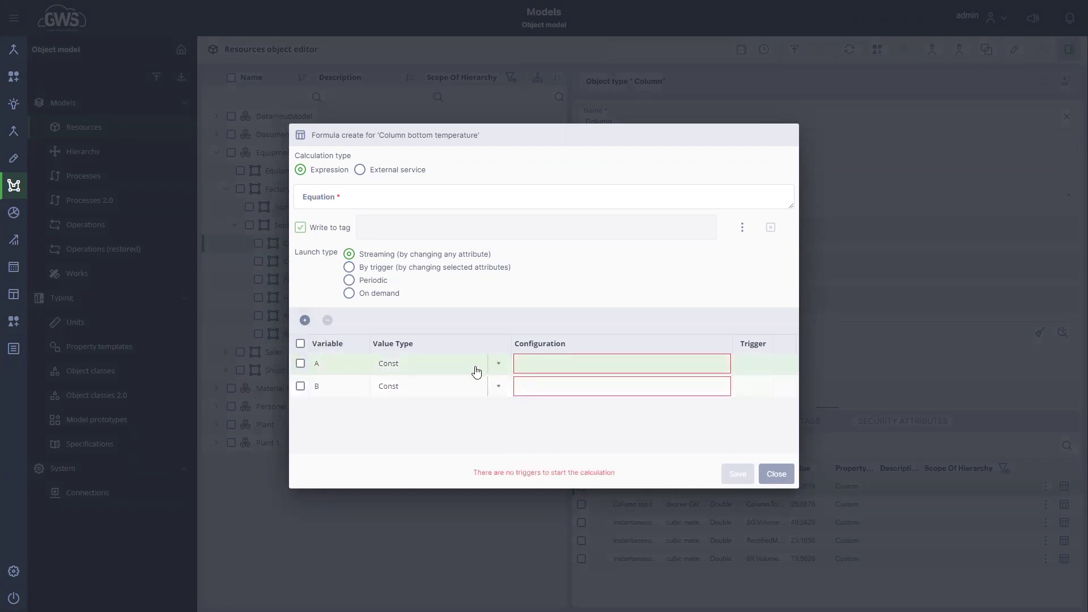
Make variable A a Property variable linked to Temperature in the isomerization unit from Equipment model/Factory/Isomerization.
left_click(498, 363)
left_click(402, 477)
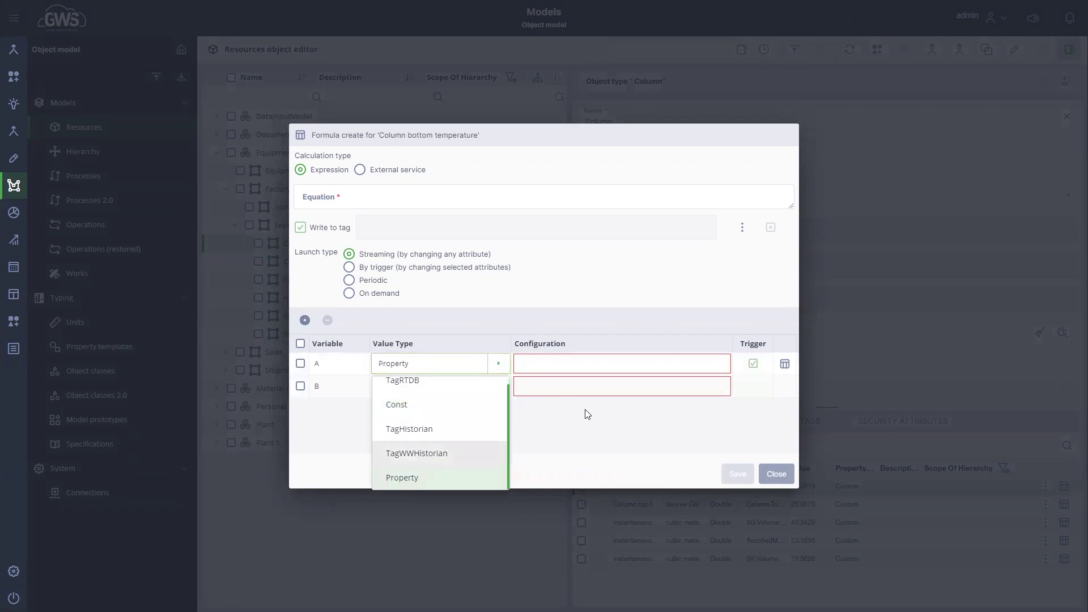
left_click(779, 367)
left_click(275, 214)
left_click(284, 250)
left_click(341, 270)
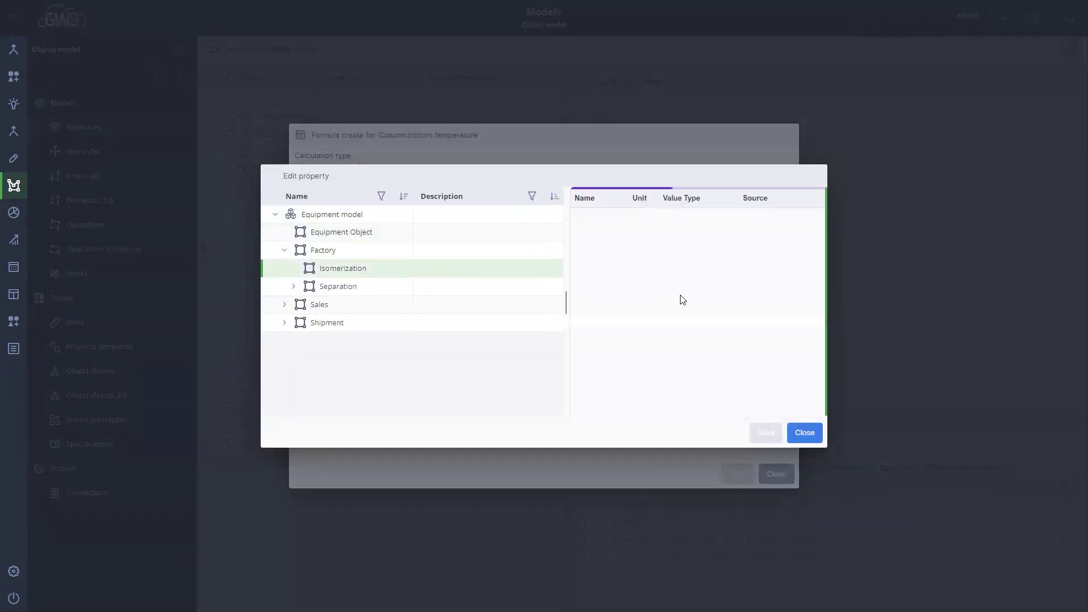
left_click(614, 234)
left_click(753, 434)
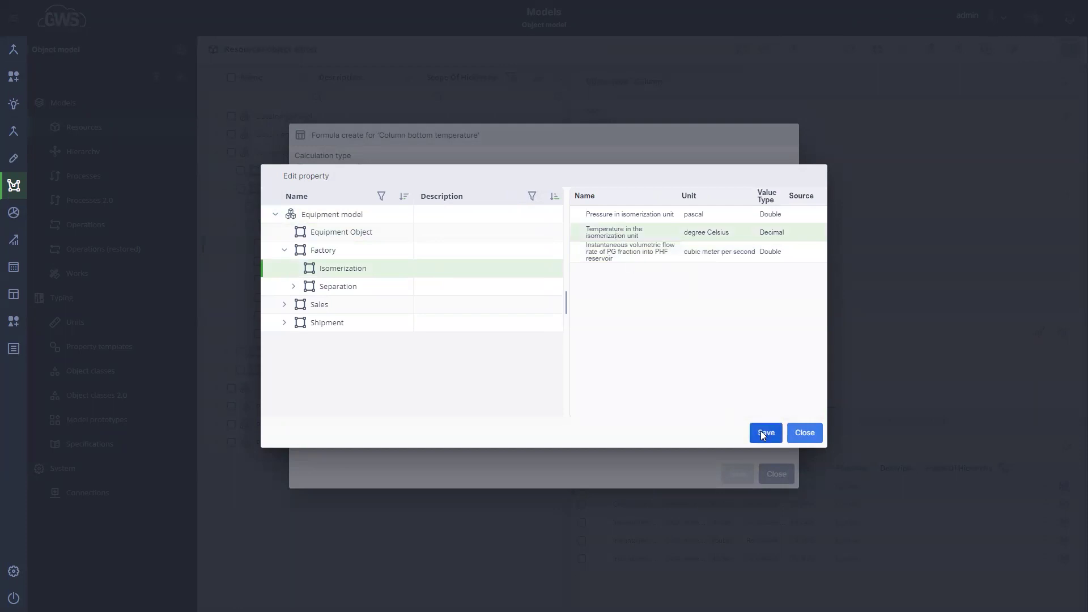
Make variable B a Property variable linked to Instantaneous volume flow of stable condensate to the tank farm from Factory/Separation/Column.
left_click(497, 387)
left_click(422, 507)
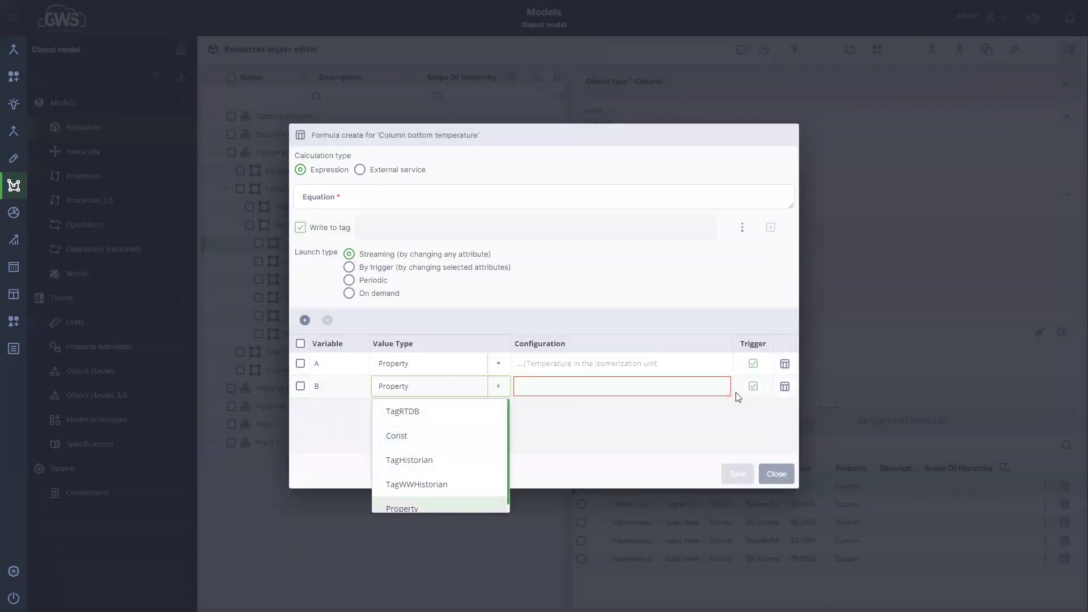
left_click(785, 385)
left_click(277, 215)
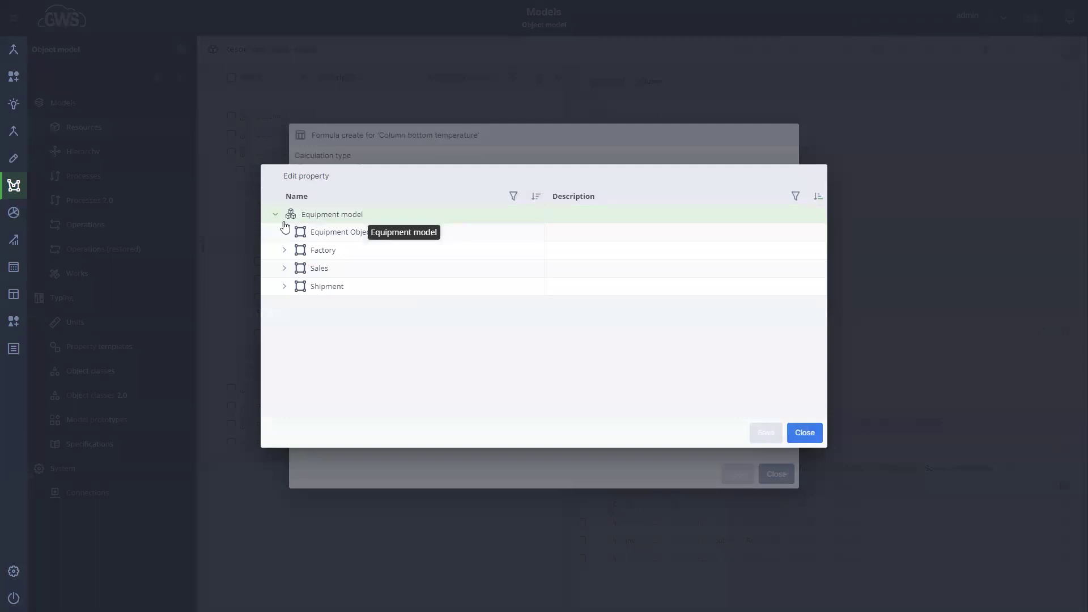
left_click(285, 250)
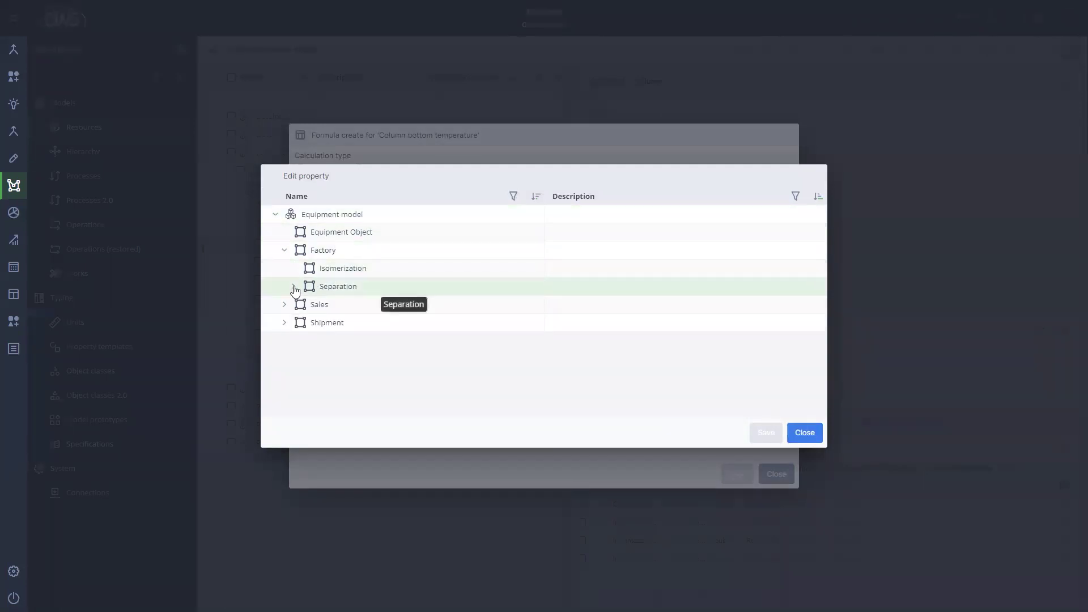
left_click(293, 286)
left_click(348, 304)
left_click(614, 278)
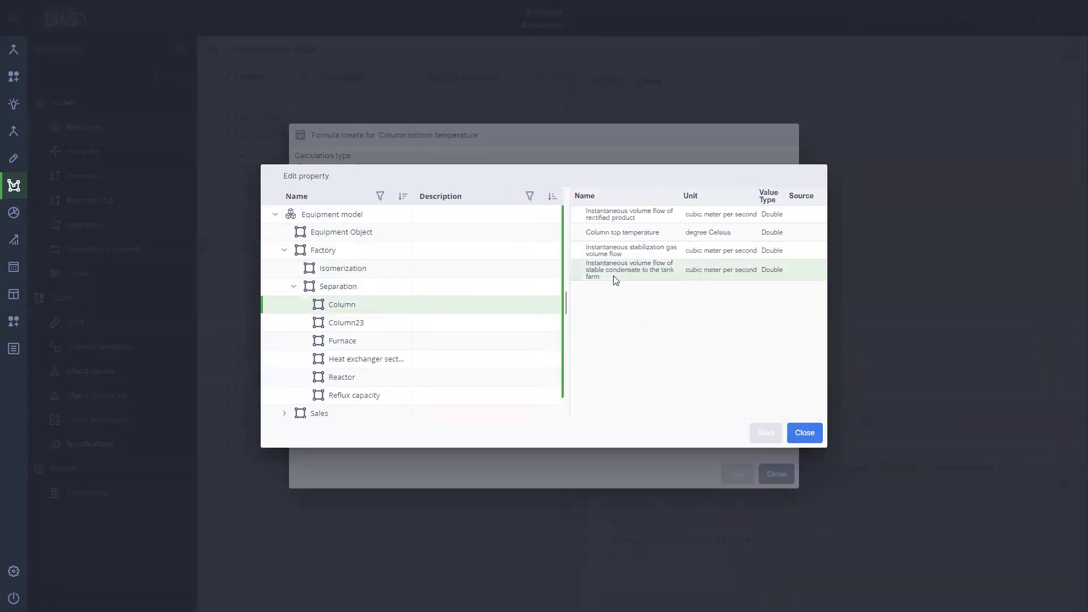
left_click(764, 432)
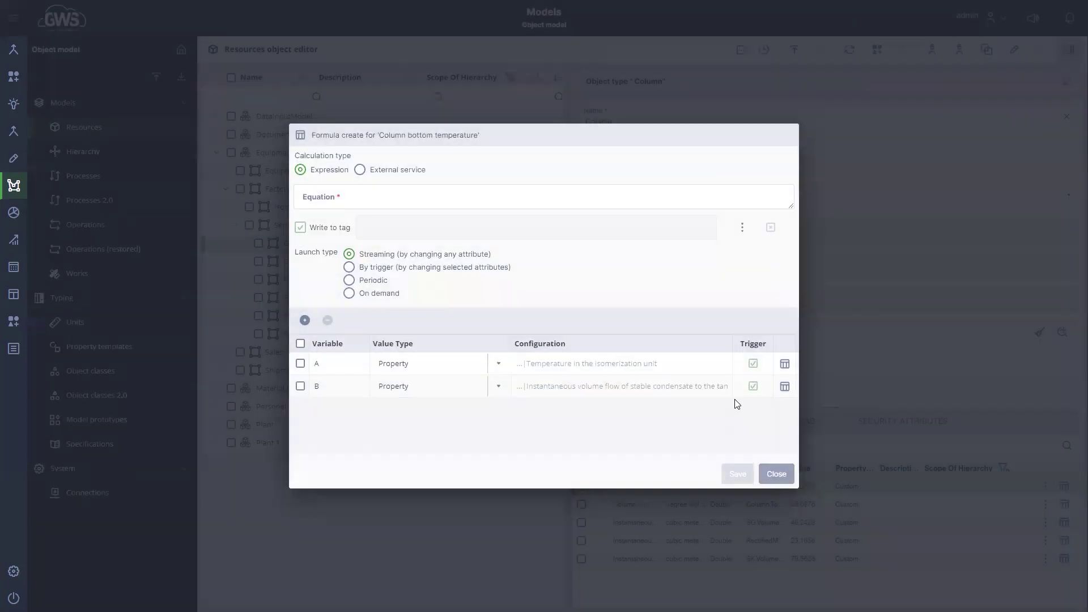
Enter the equation A+B and set its launch type to By trigger, with variable B as the trigger.
left_click(352, 194)
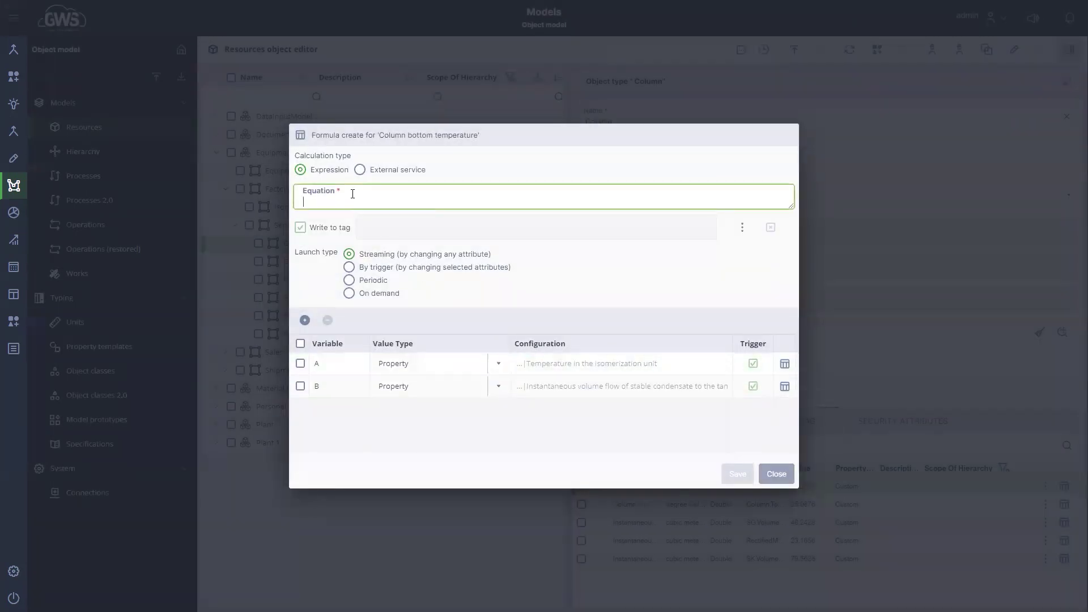
type("A+B")
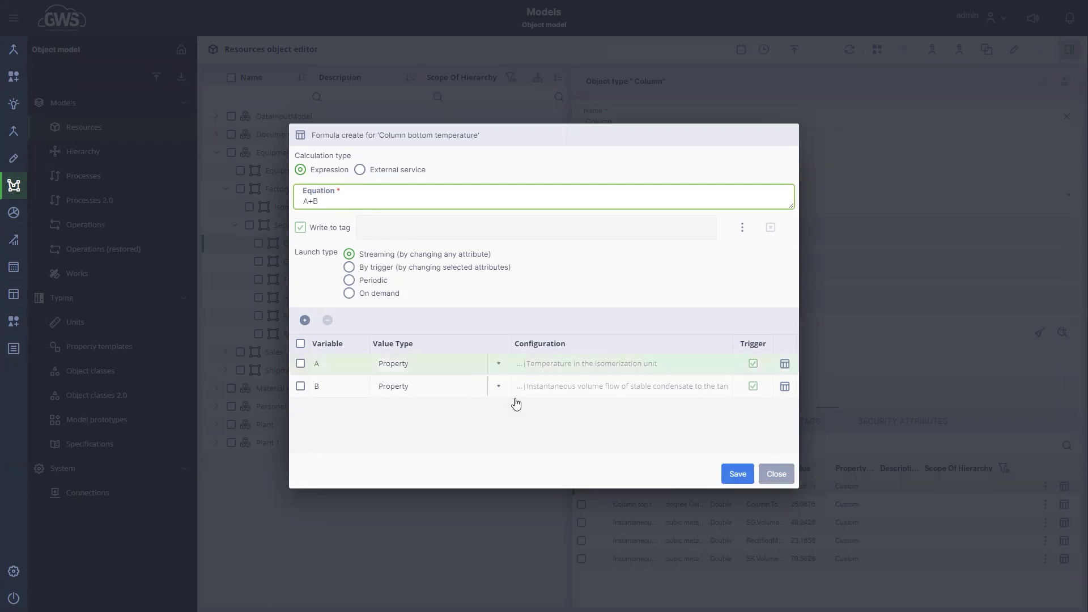
left_click(353, 268)
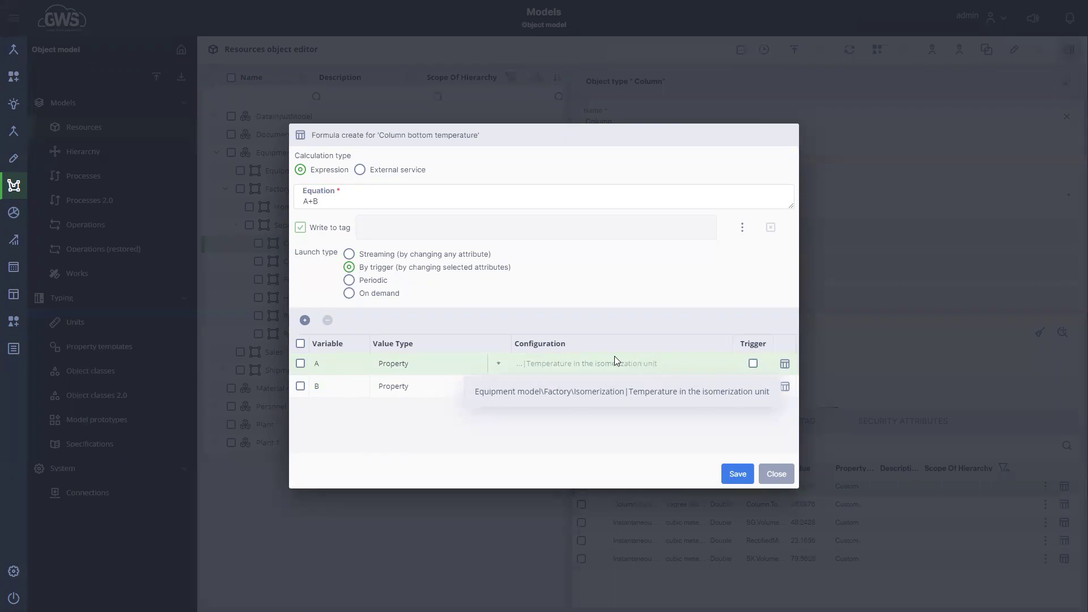
left_click(752, 386)
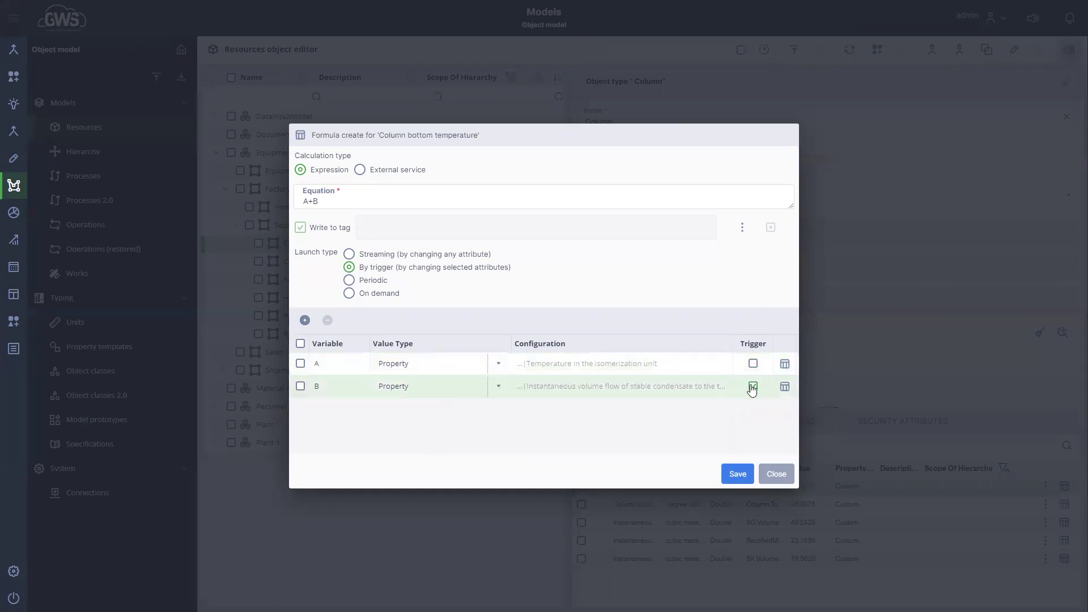
Switch the formula's launch type to Periodic with a calculation period of 5 hours.
left_click(365, 282)
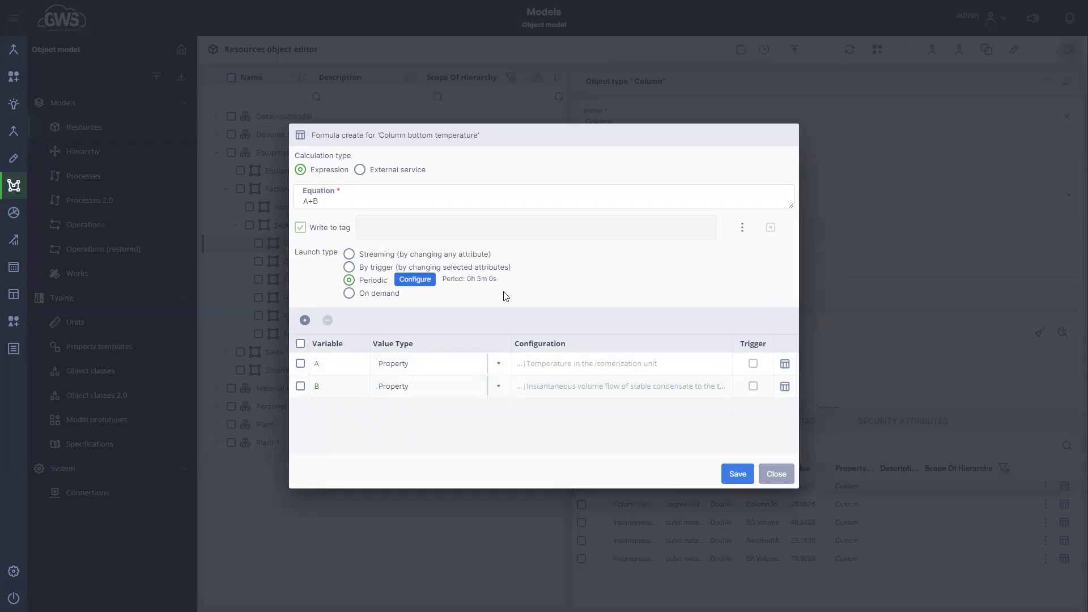
left_click(416, 279)
left_click(604, 235)
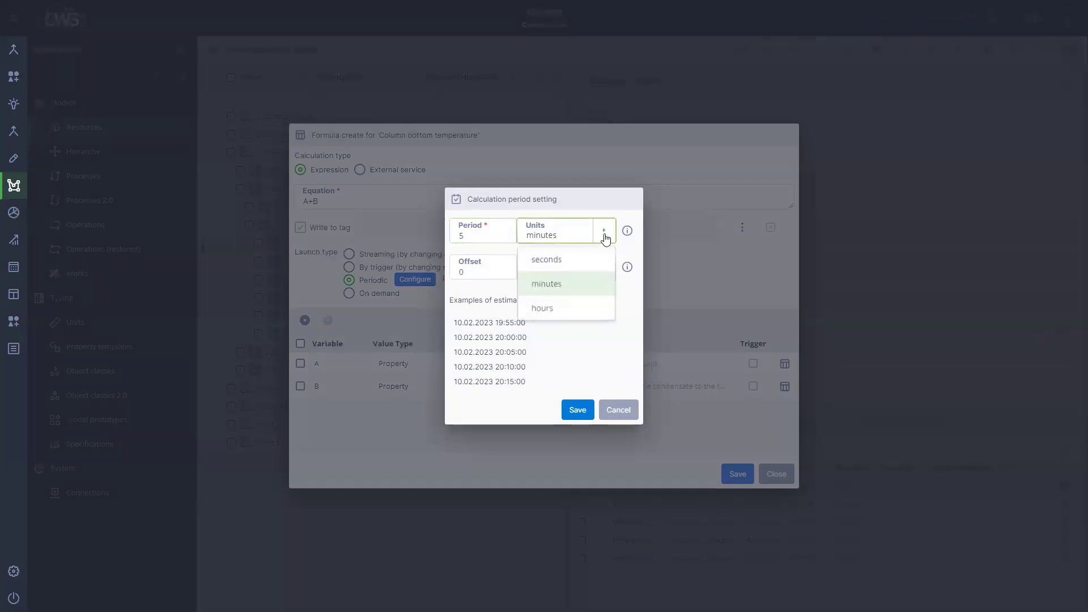
left_click(550, 306)
left_click(575, 410)
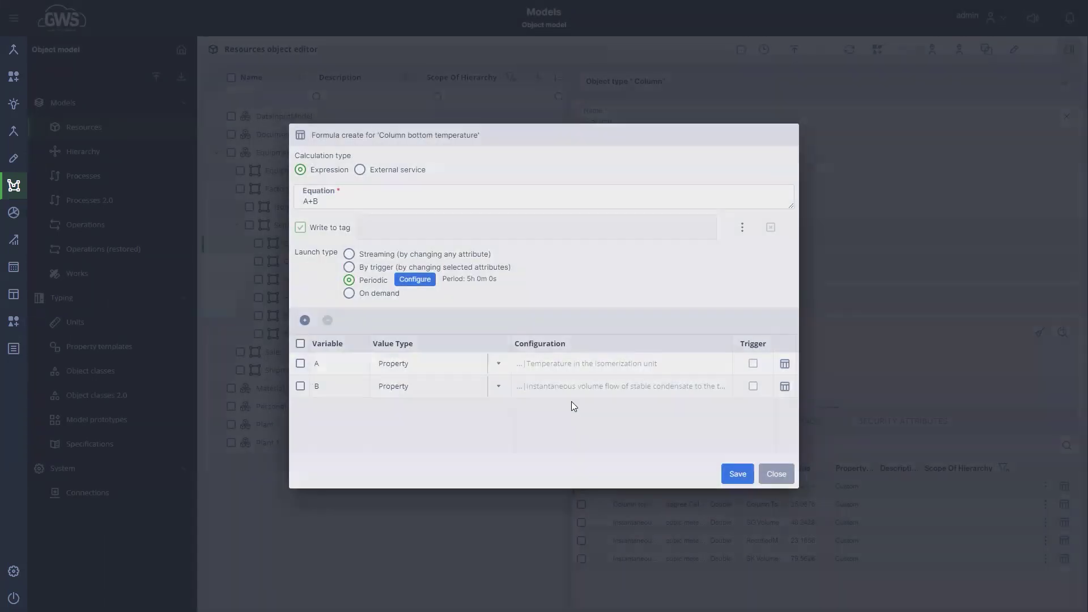
Set the formula's launch type to On demand and close the formula and property editors without saving.
left_click(348, 295)
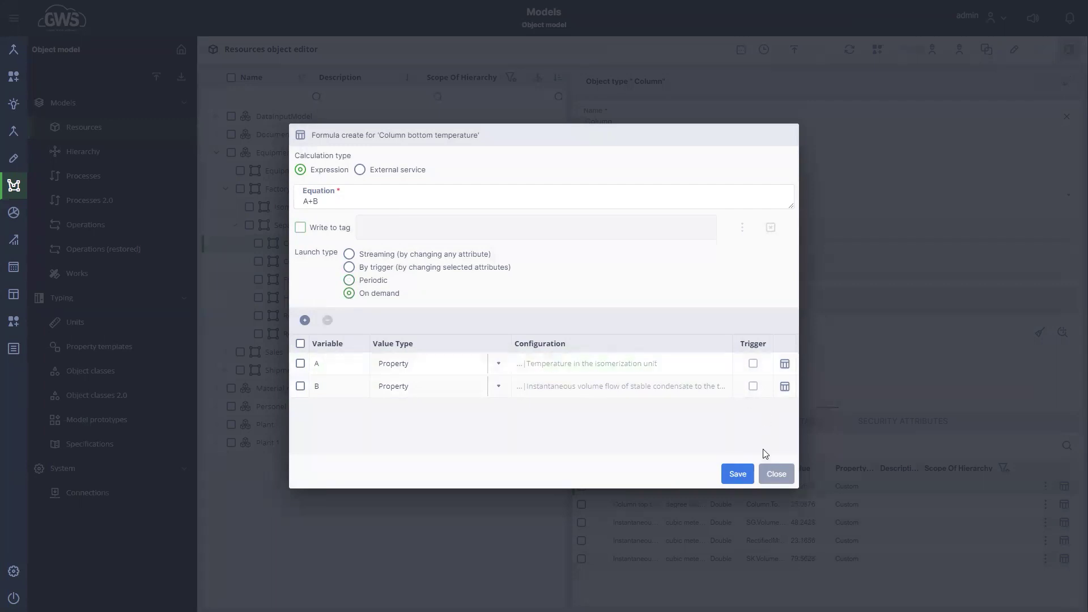
left_click(775, 475)
key("Escape")
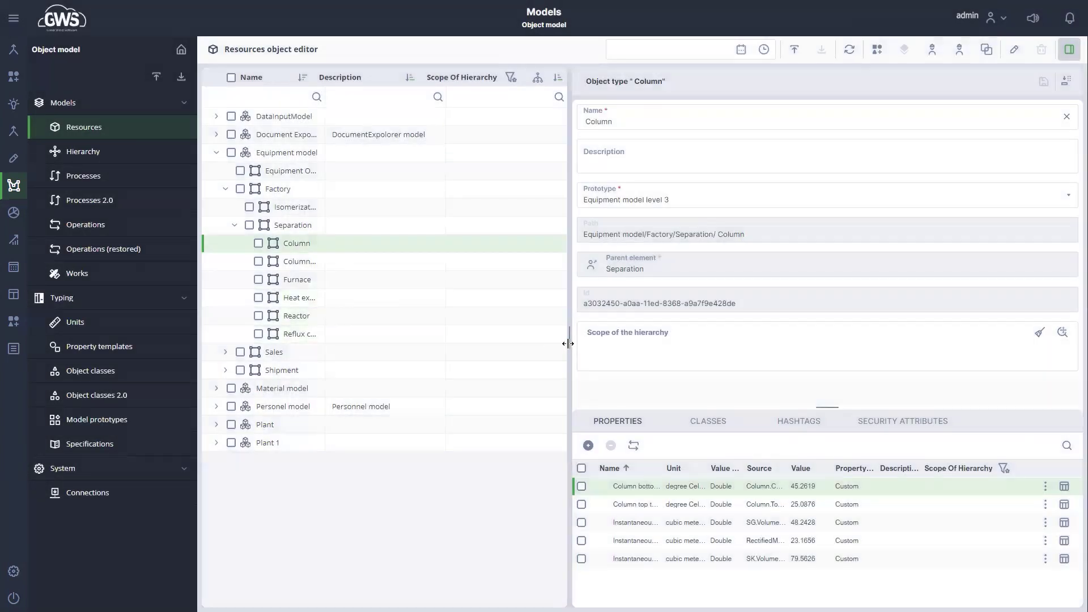
left_click_drag(566, 343, 699, 347)
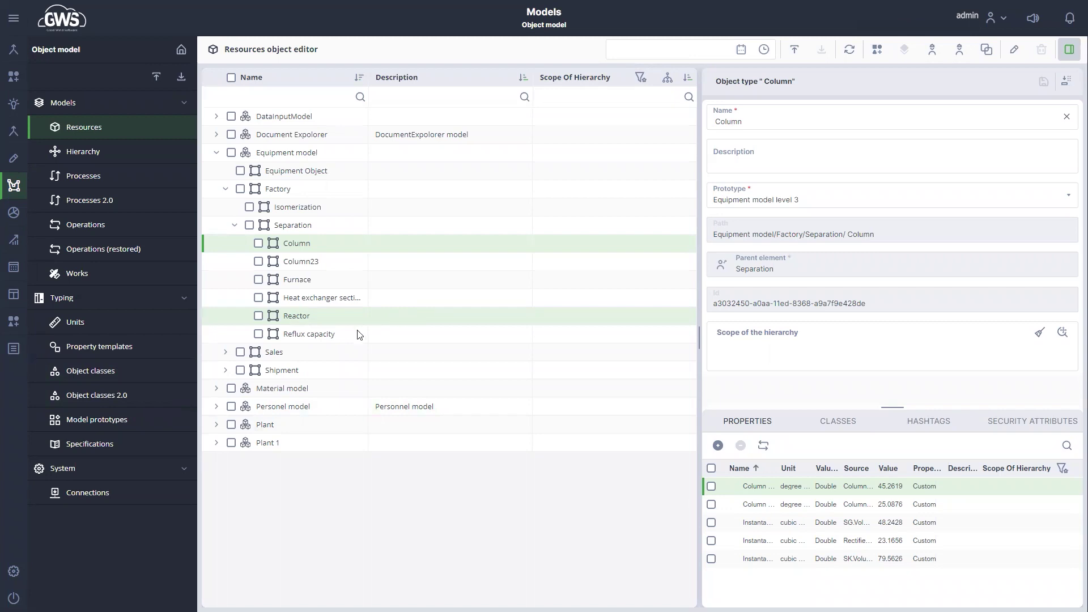
Open the SC level control specification and examine its conditions, variable source and result settings.
left_click(103, 446)
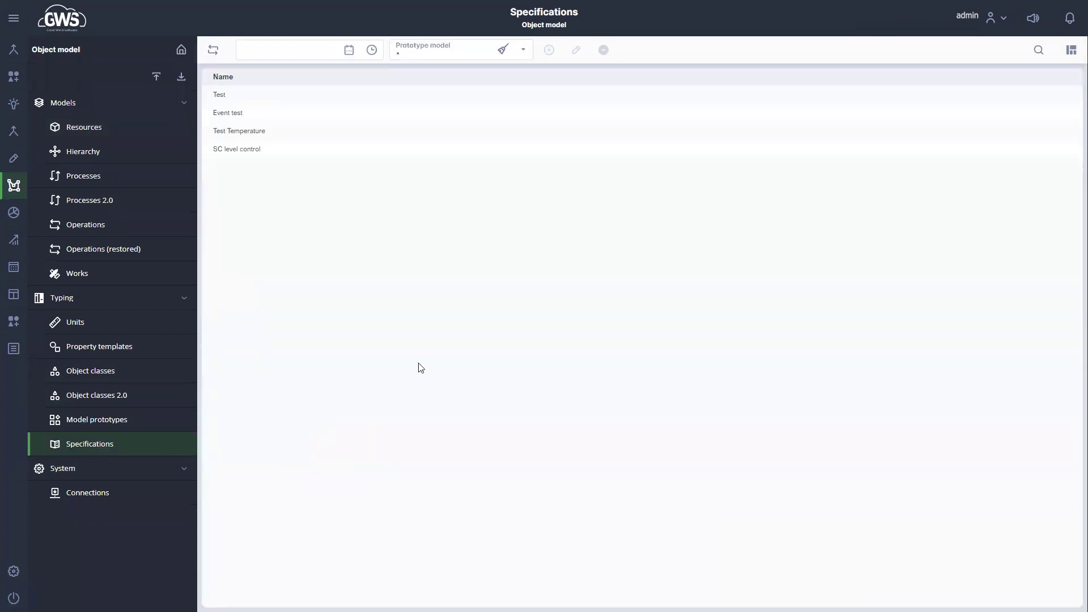
left_click(266, 150)
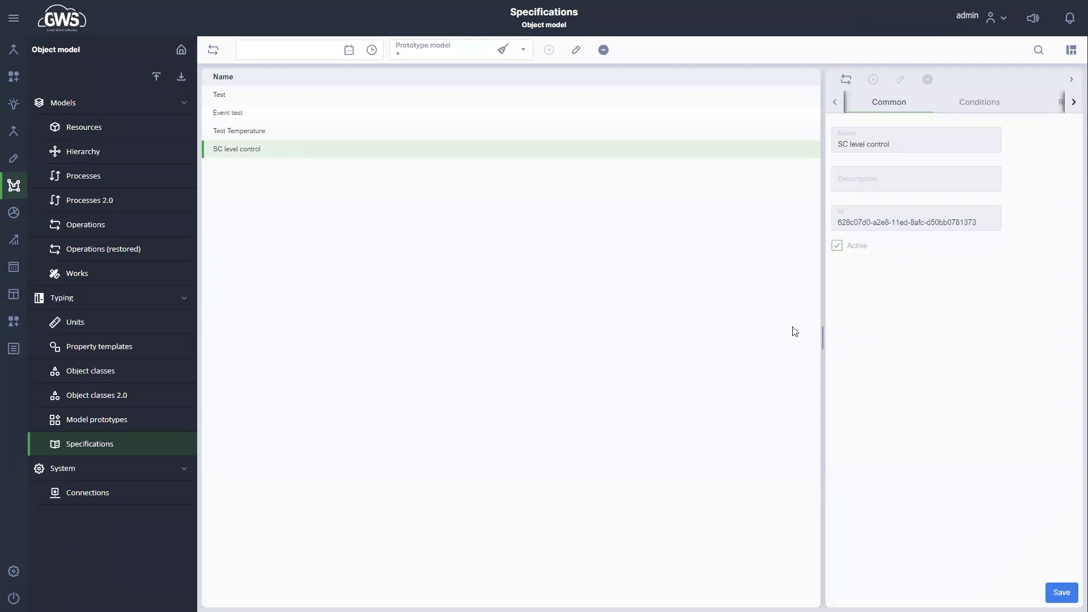
left_click_drag(822, 336, 508, 340)
left_click(673, 105)
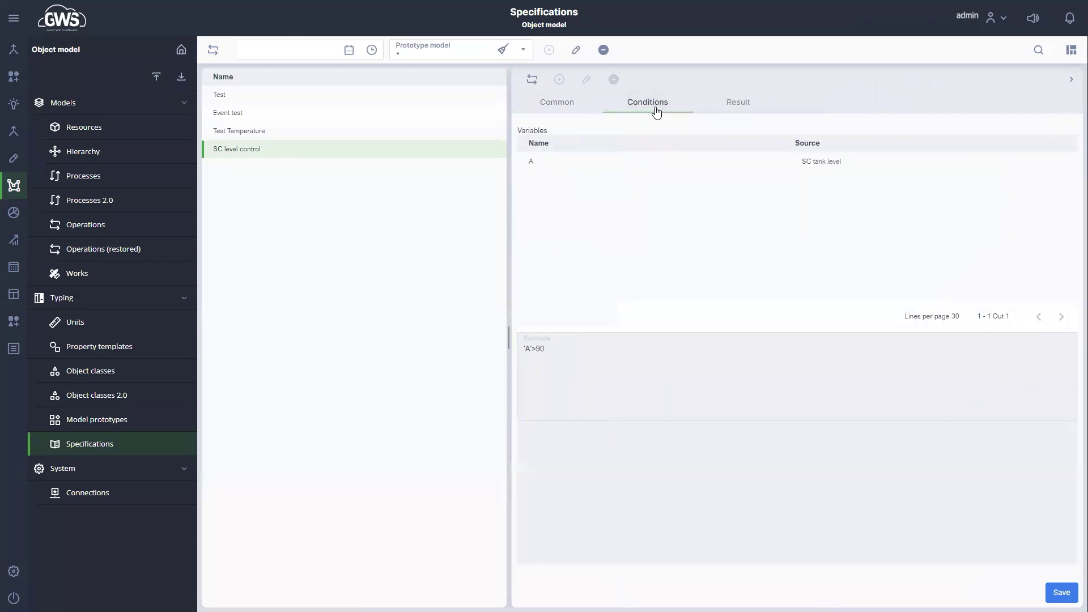
left_click(812, 163)
left_click(717, 106)
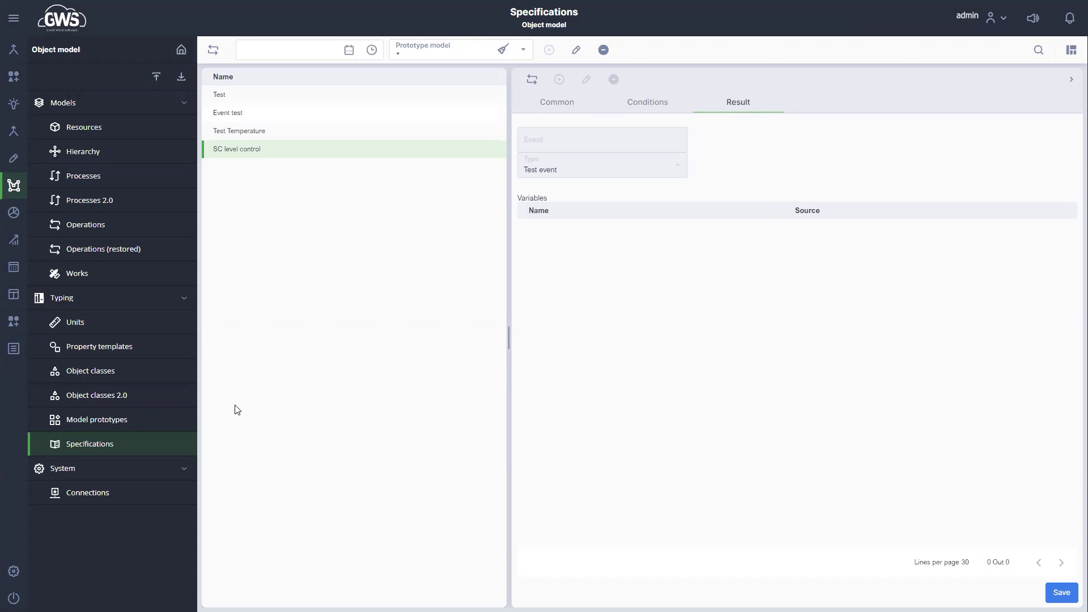
Open the Mimic editor and place a cylinder from the general shapes on the blank canvas.
mouse_move(12, 213)
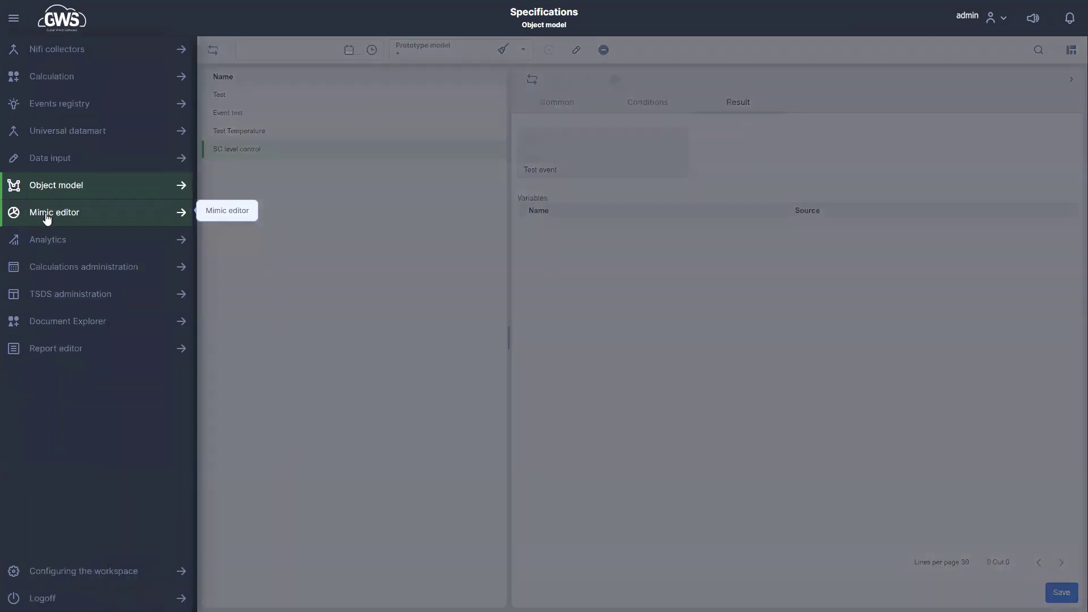
left_click(47, 213)
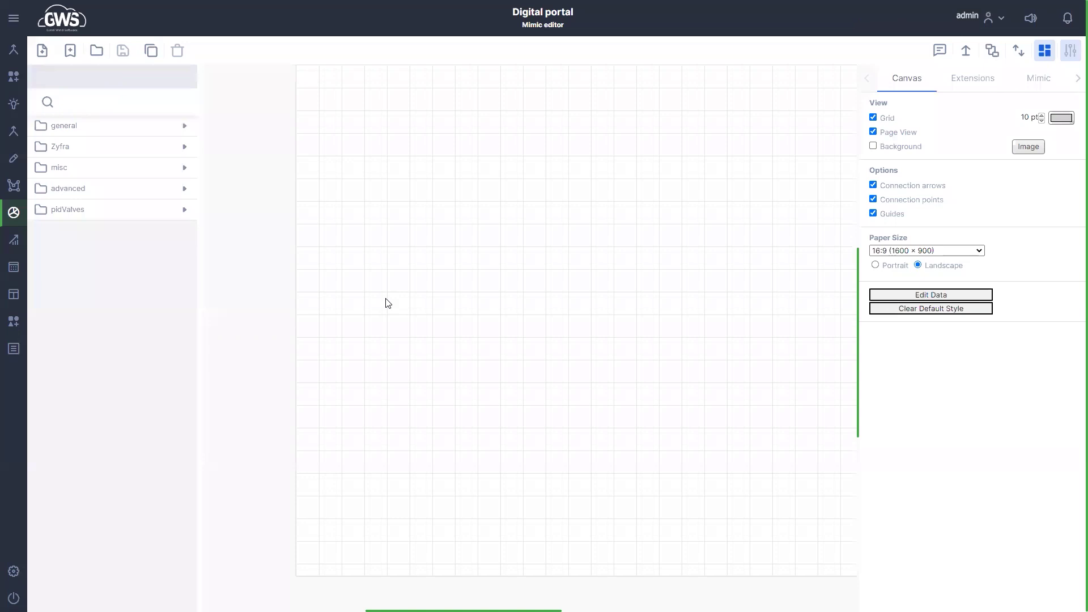
left_click(186, 127)
left_click_drag(145, 170, 488, 260)
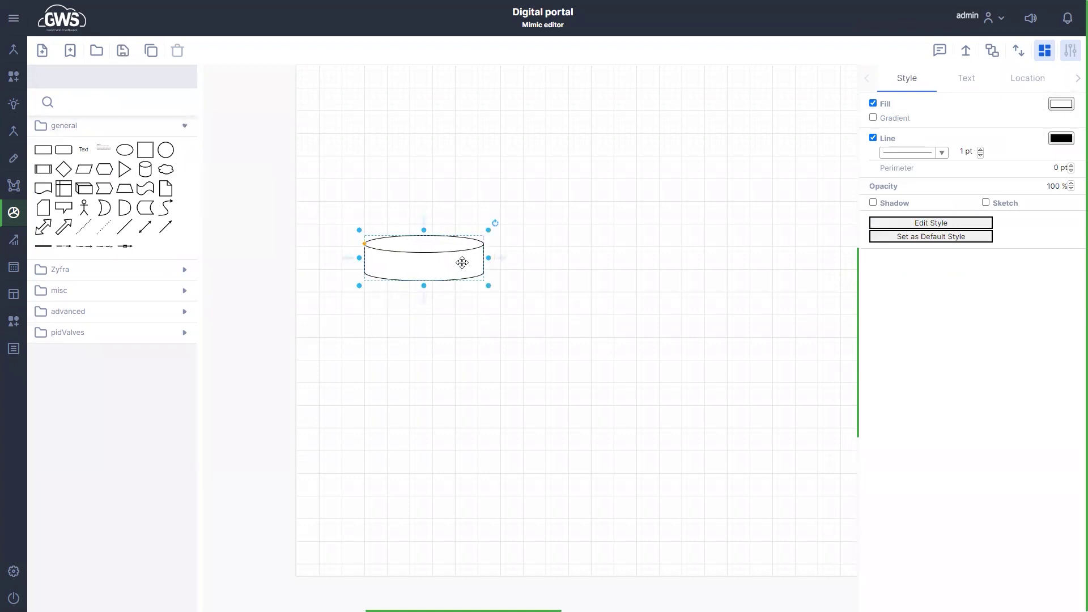
Label the cylinder "Tank" and stretch it downwards until it is about as tall as it is wide.
type("Eф")
key("BackSpace")
key("BackSpace")
type("Tank")
key("Escape")
left_click_drag(425, 283, 423, 359)
Add a level indicator from the Zyfra shapes inside the tank, along its right-hand side.
left_click(185, 269)
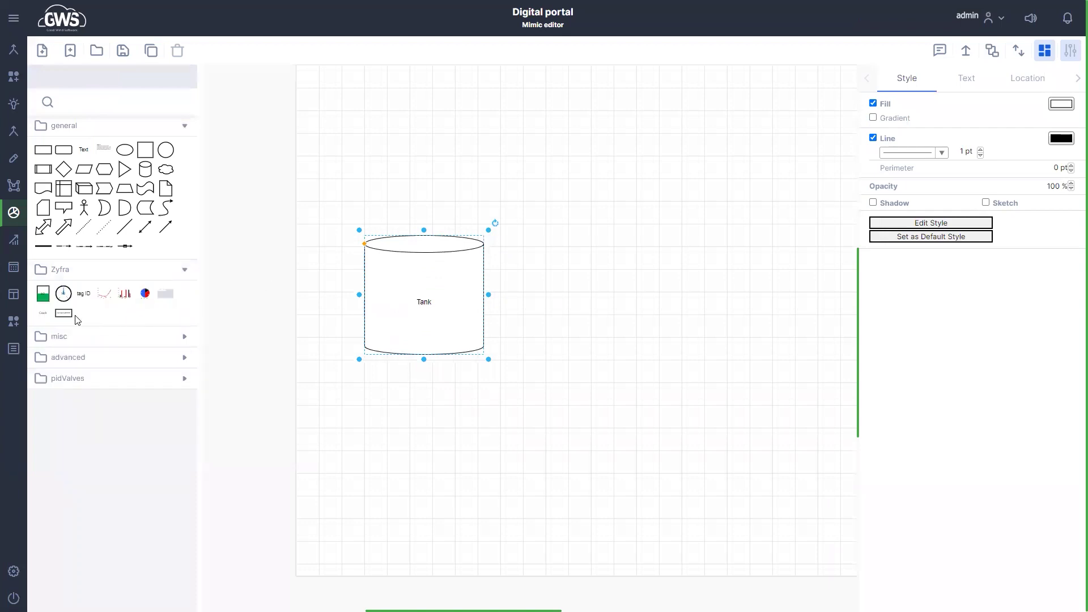
left_click_drag(43, 293, 471, 350)
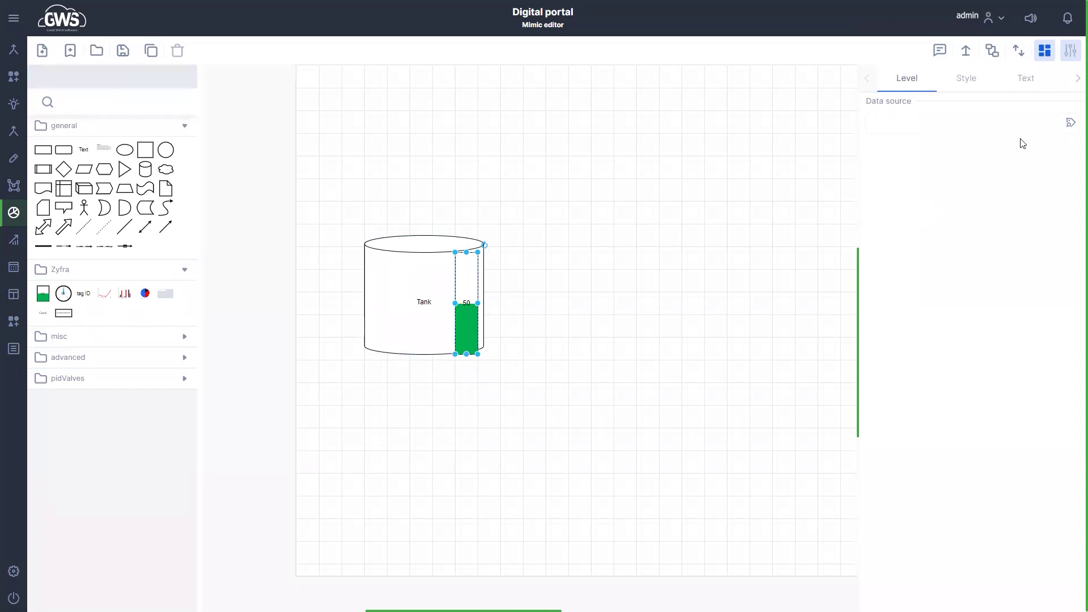
Bind the level indicator to the SC tank level of Tank SC in the Equipment model's Sales tank farm and show the mimic in viewer mode.
left_click(1071, 124)
left_click(1064, 137)
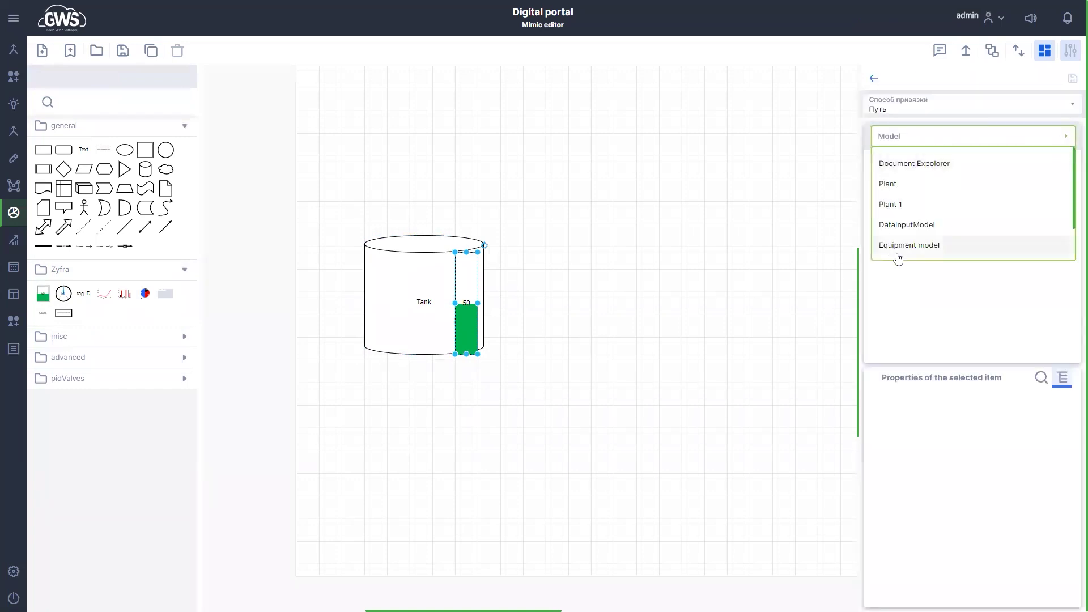
left_click(913, 252)
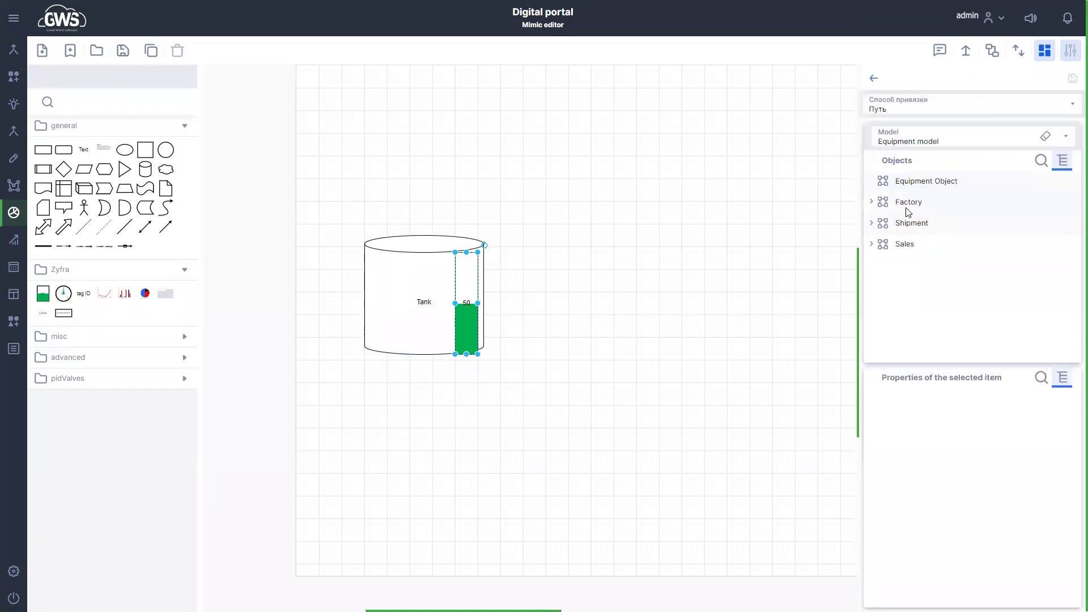
left_click(878, 245)
left_click(872, 199)
left_click(926, 225)
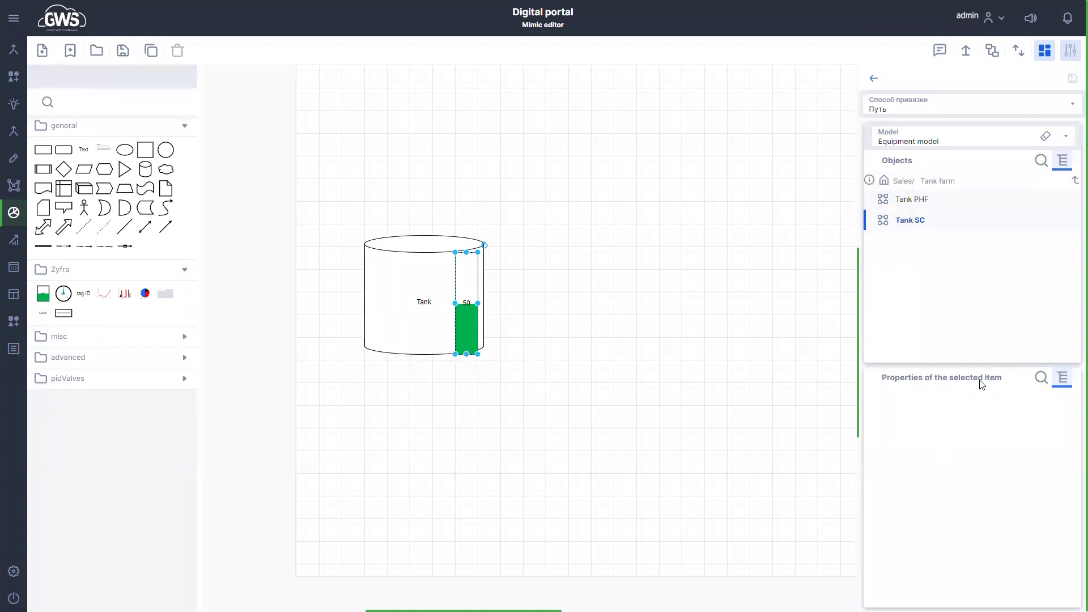
left_click(918, 468)
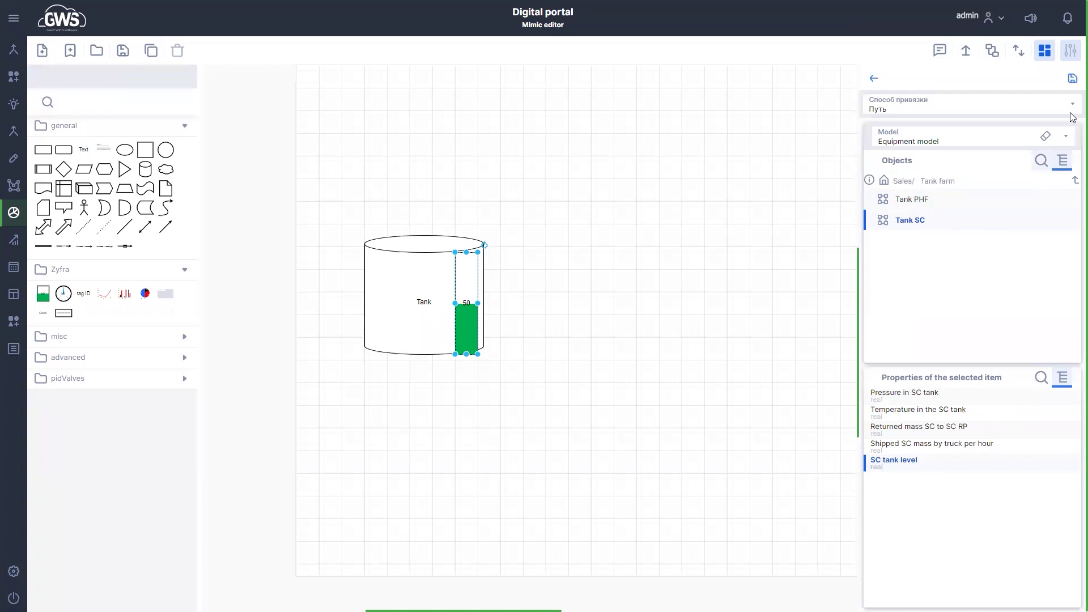
left_click(1072, 78)
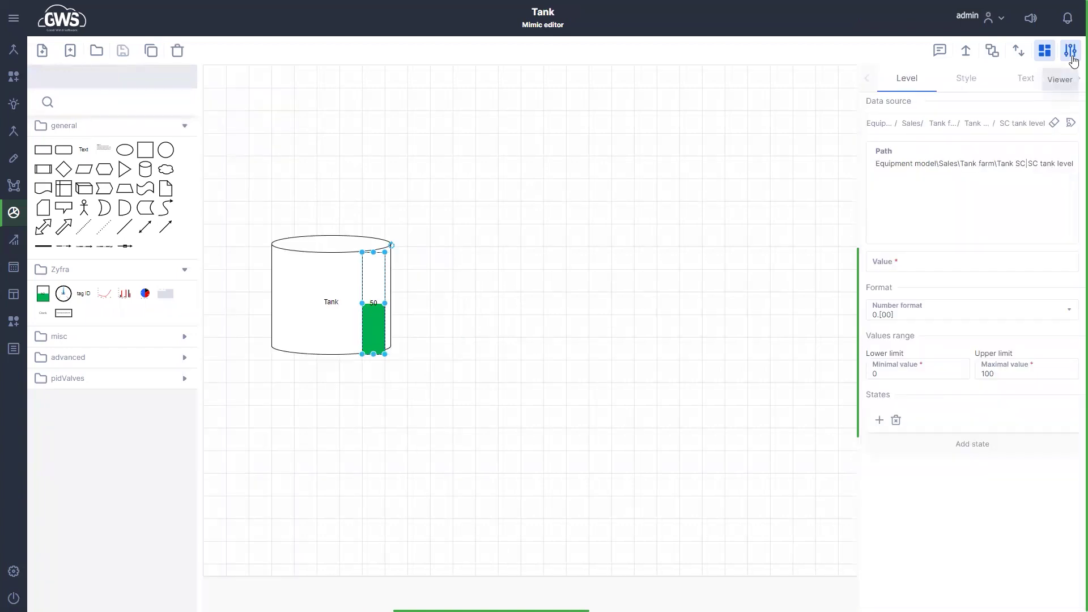
left_click(1071, 55)
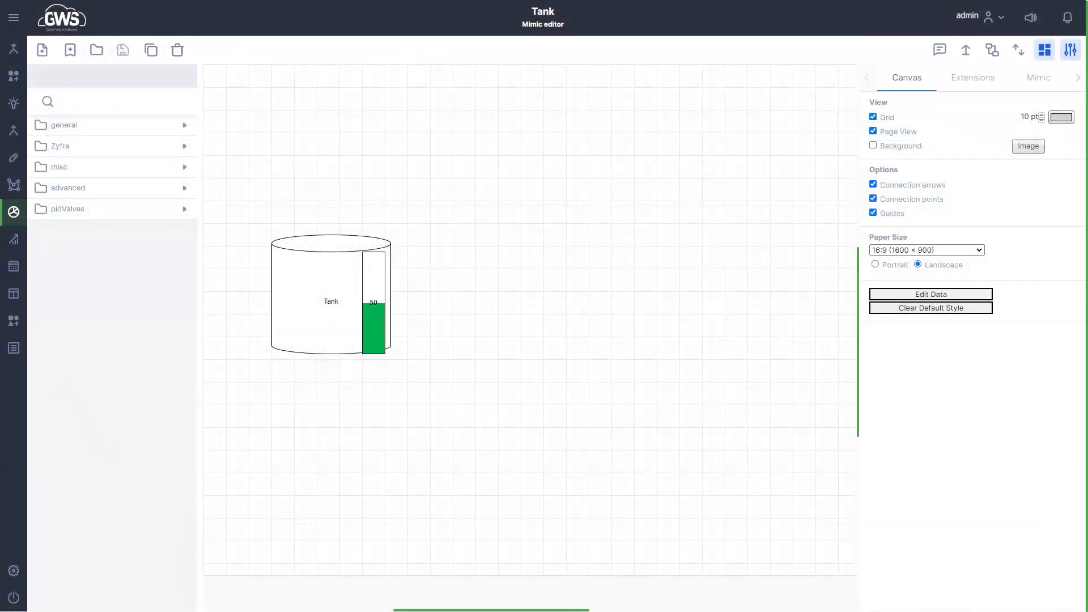
Review the Column object class query among the Universal datamart search queries and run the Column query.
mouse_move(19, 181)
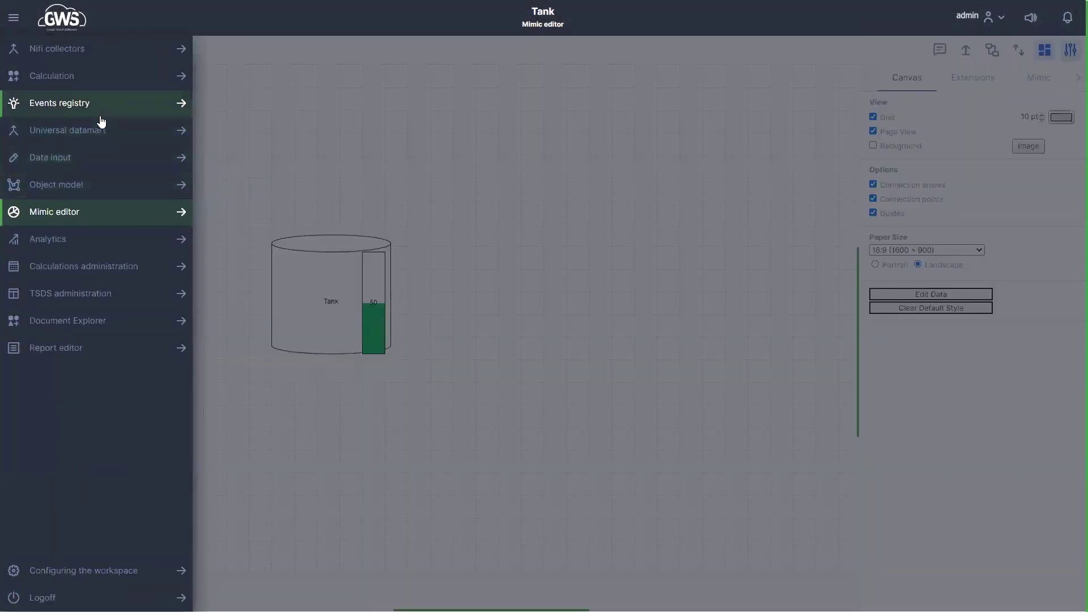
left_click(135, 134)
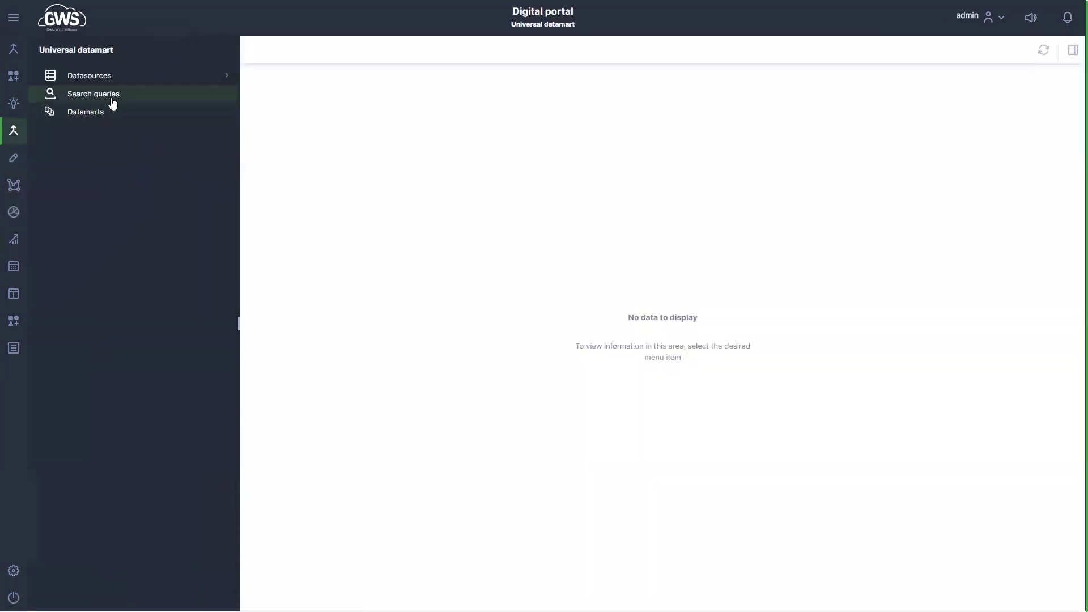
left_click(113, 102)
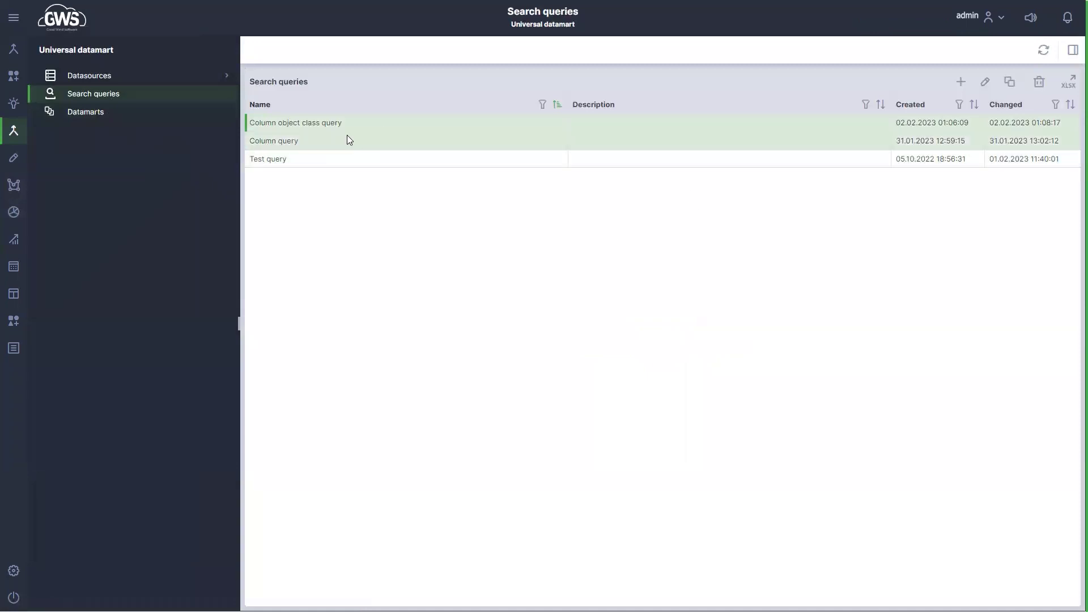
left_click(985, 85)
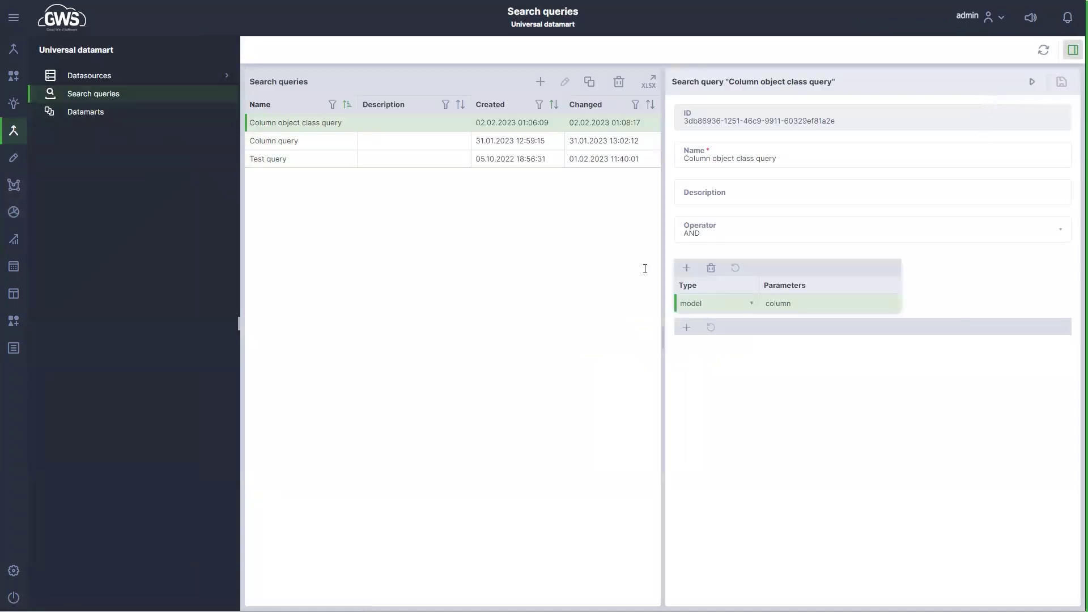
left_click(281, 142)
left_click(1031, 81)
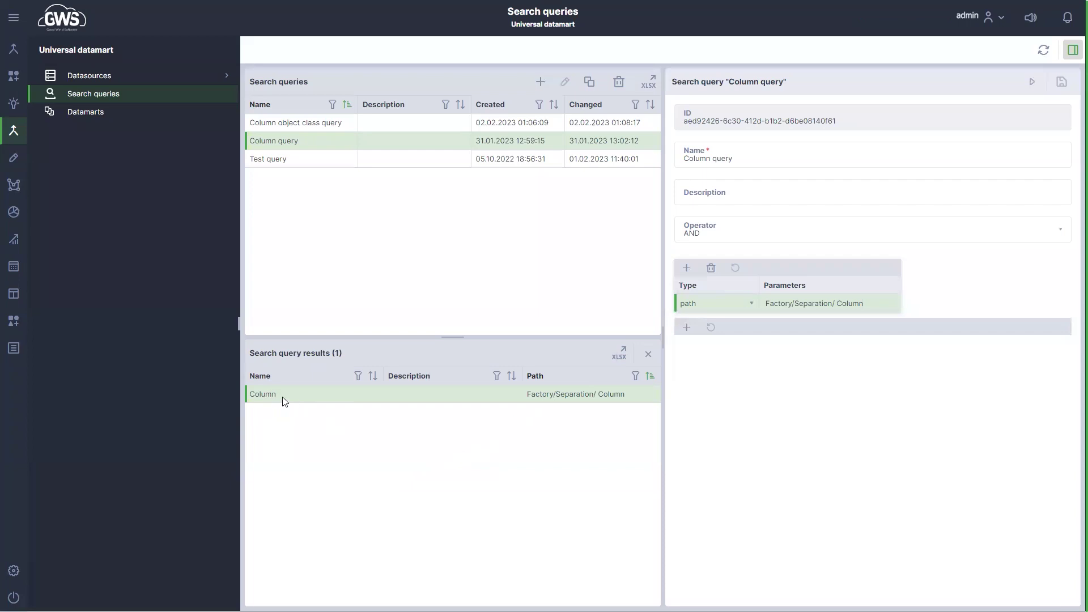
Choose Column object class query as the object search for the Column datamart and run it.
left_click(91, 116)
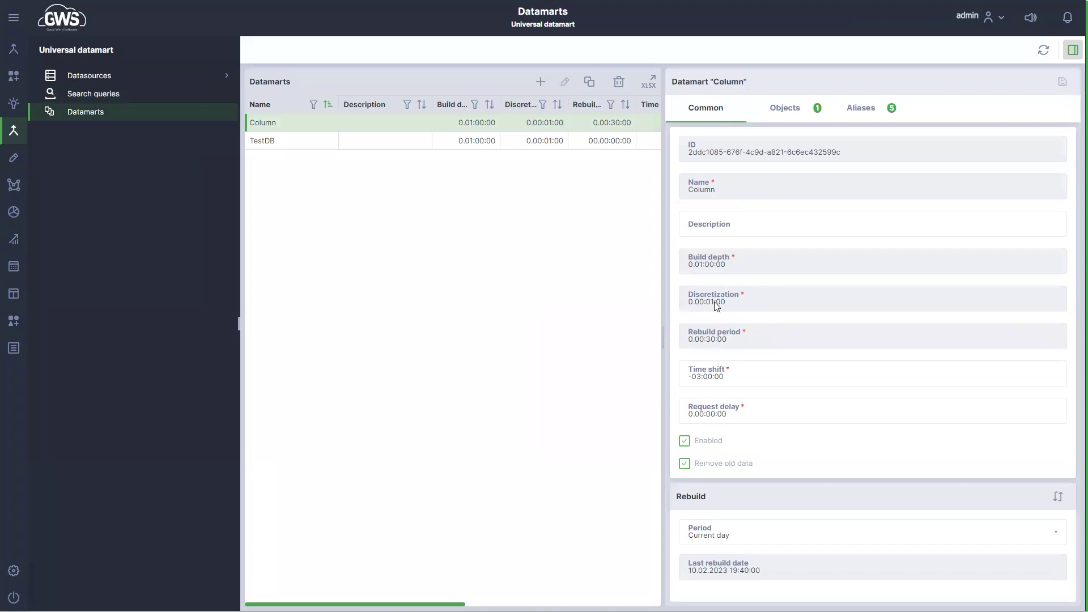
left_click(784, 116)
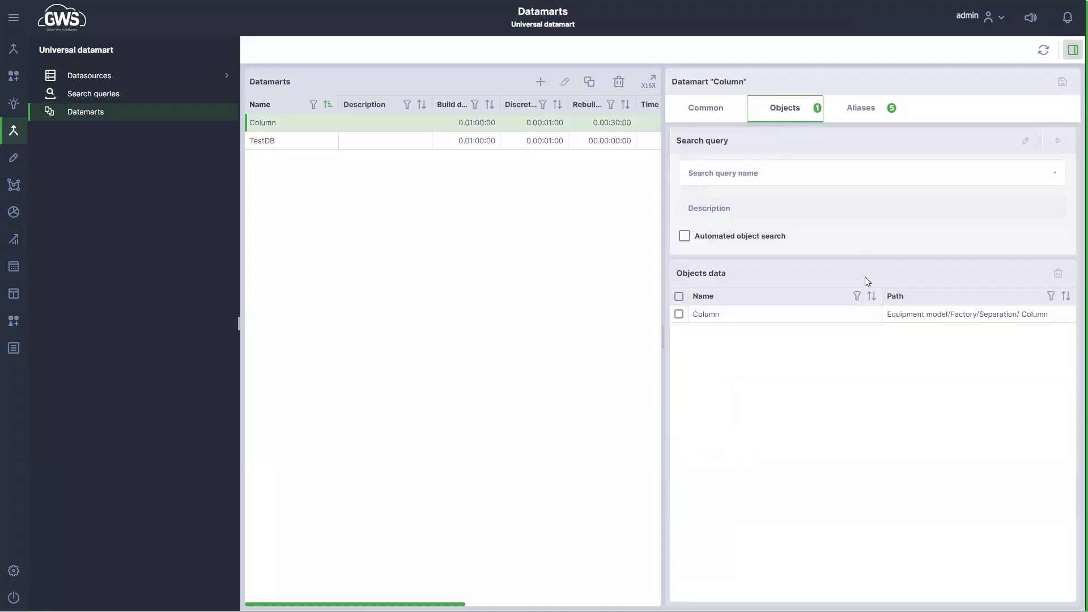
left_click(770, 174)
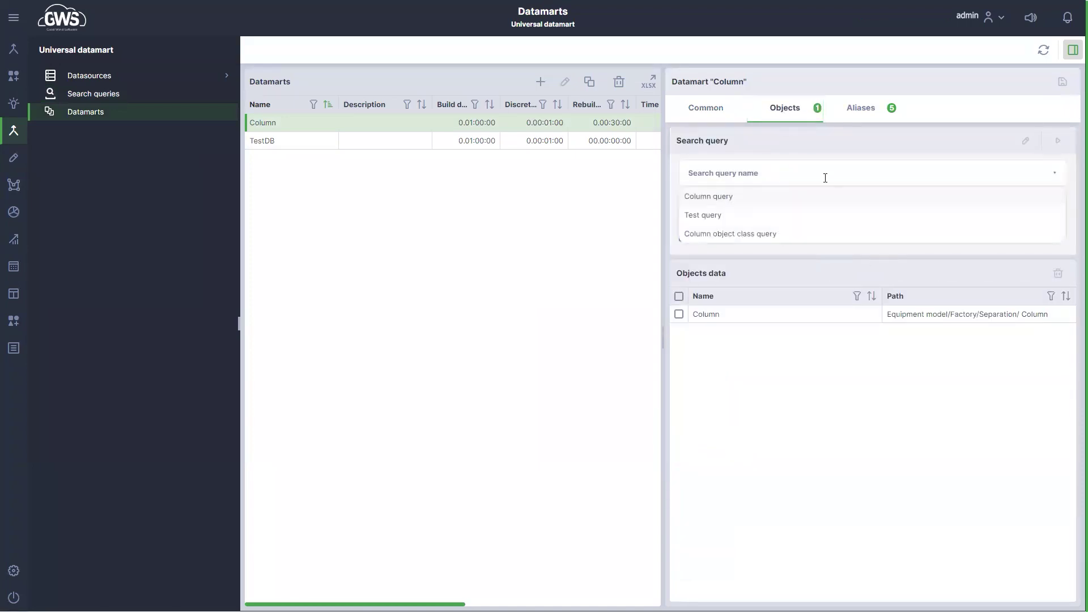
left_click(732, 234)
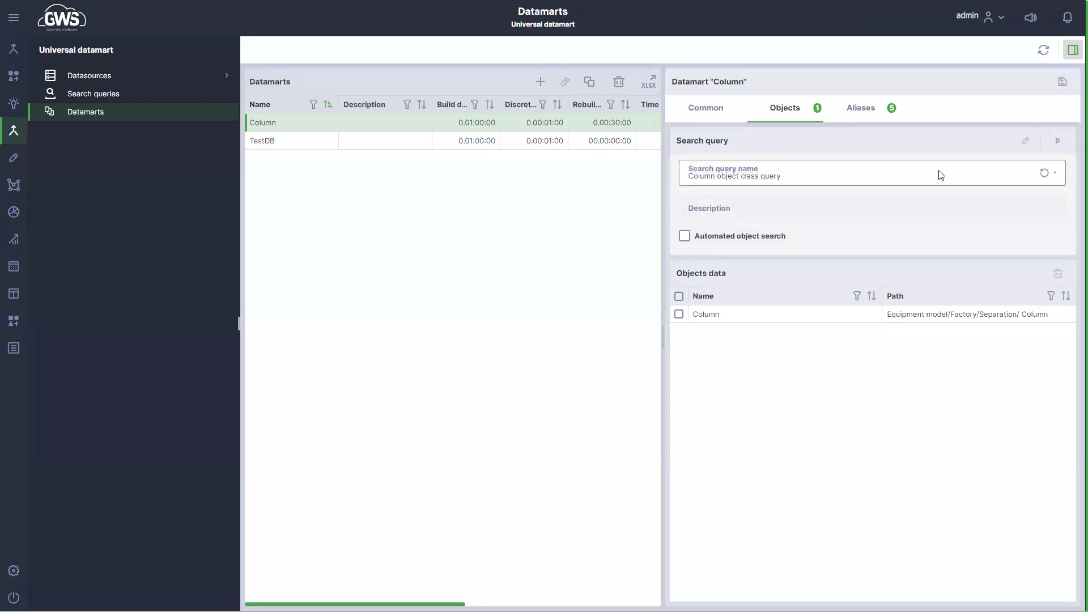
left_click(1057, 141)
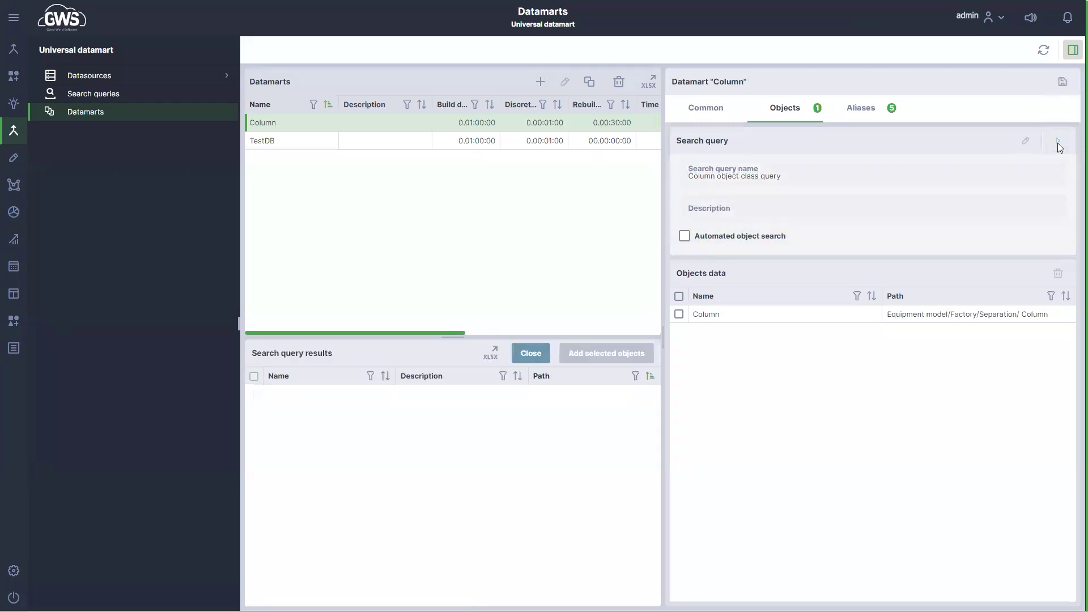
Examine the Column datamart's alias fields, including the instantaneous tank farm volume properties, and return to its common settings.
left_click(861, 110)
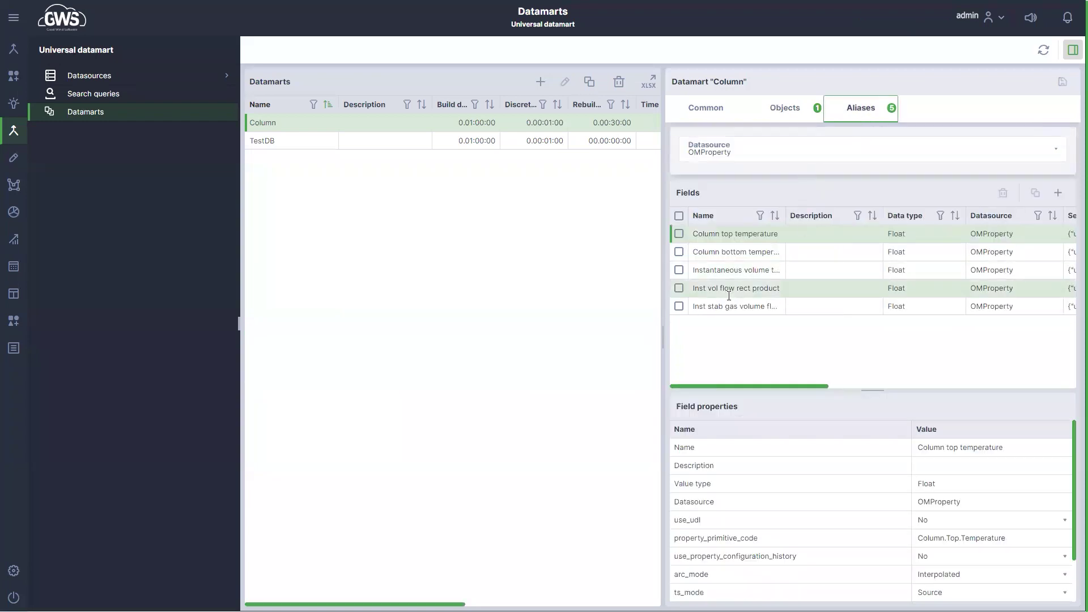
left_click(754, 276)
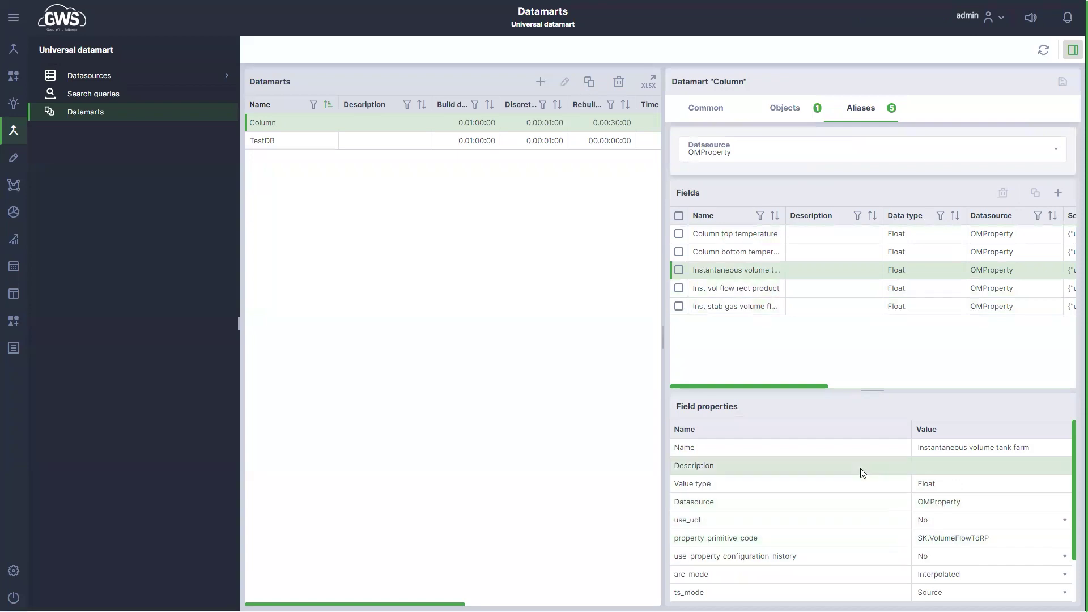
left_click(705, 107)
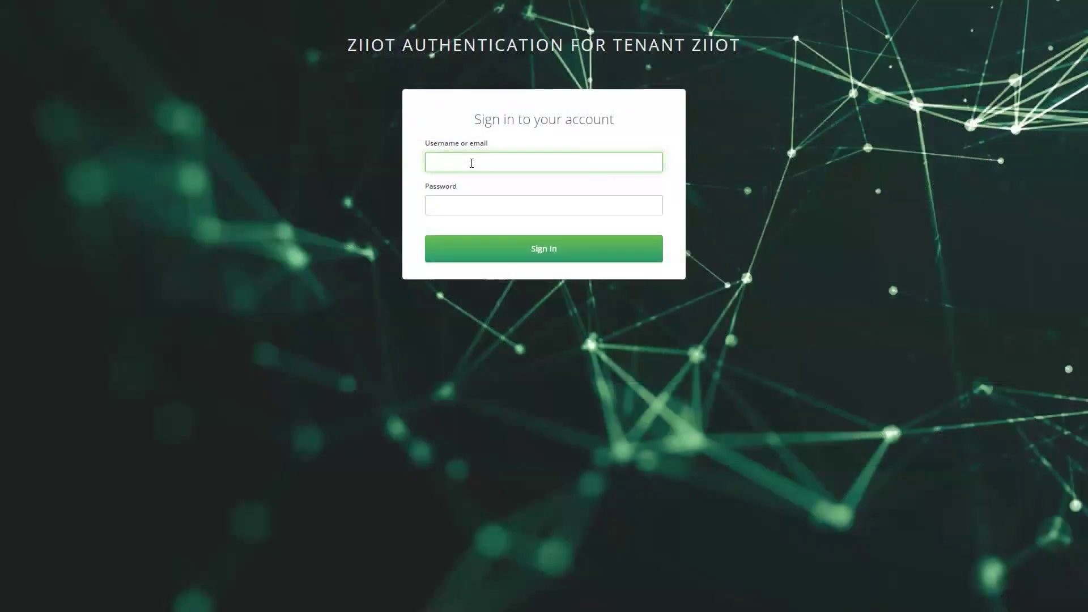
Sign in to the portal with the username "user" and the account password.
type("user")
key("Tab")
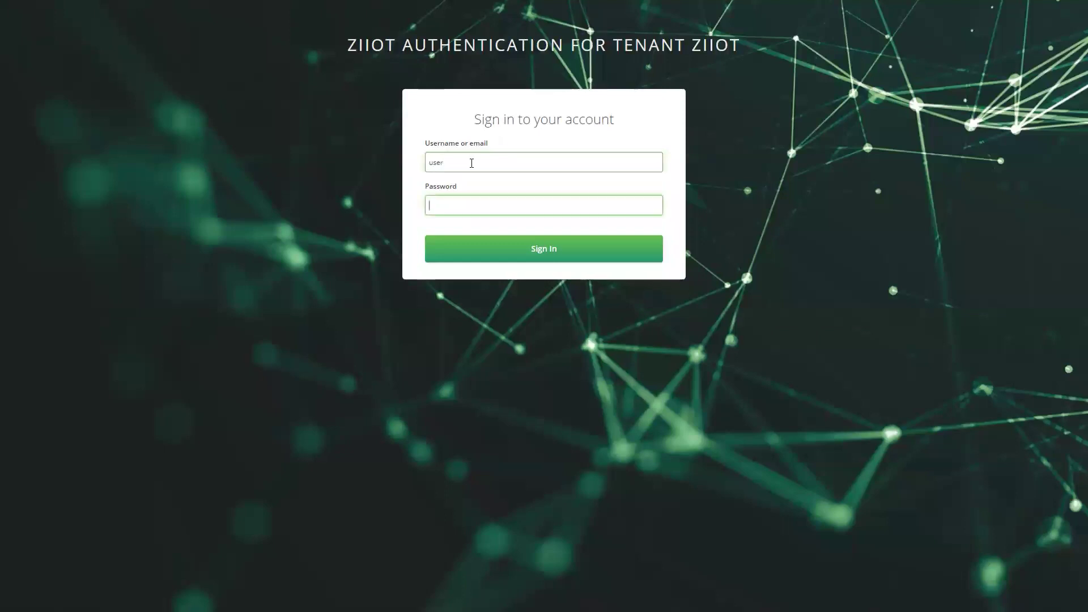
key("Return")
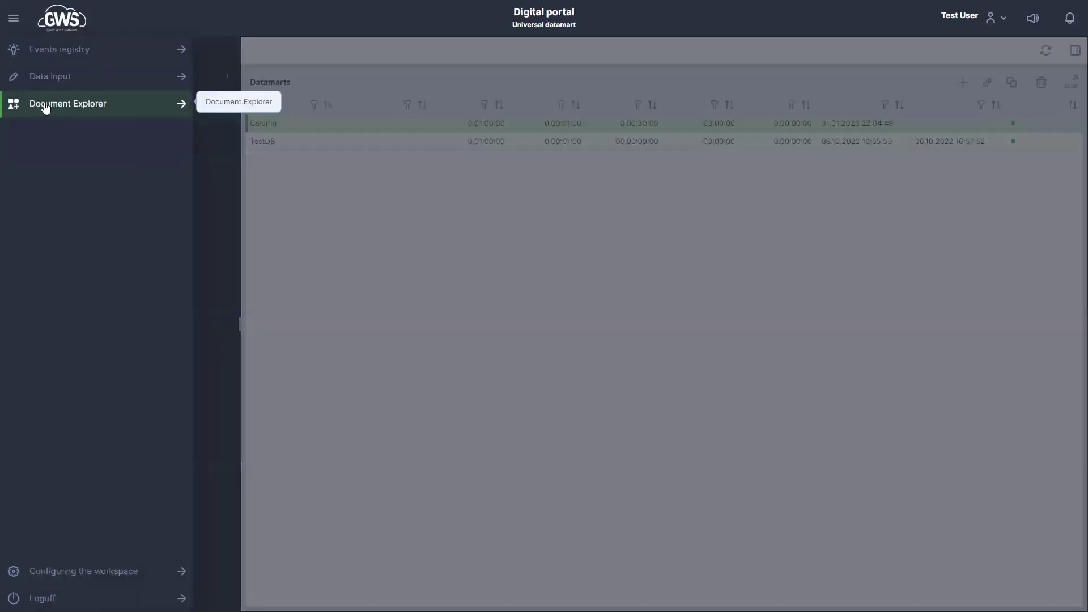
Open the Mnemonic diagram of oil separation in Document Explorer and show the info for the BFLH flow rate into the isomerization unit.
left_click(46, 108)
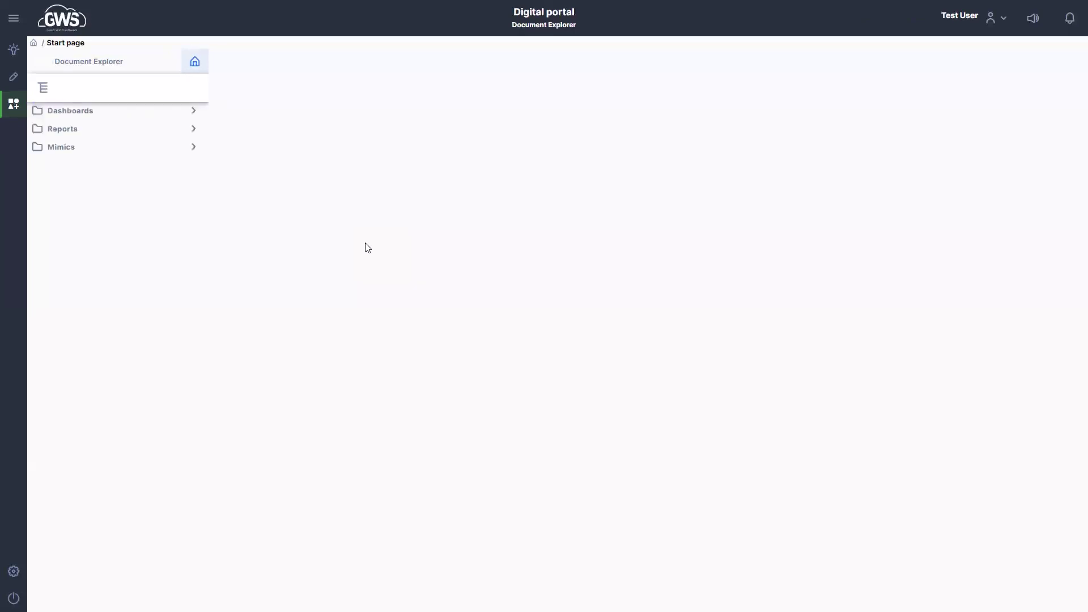
left_click(192, 148)
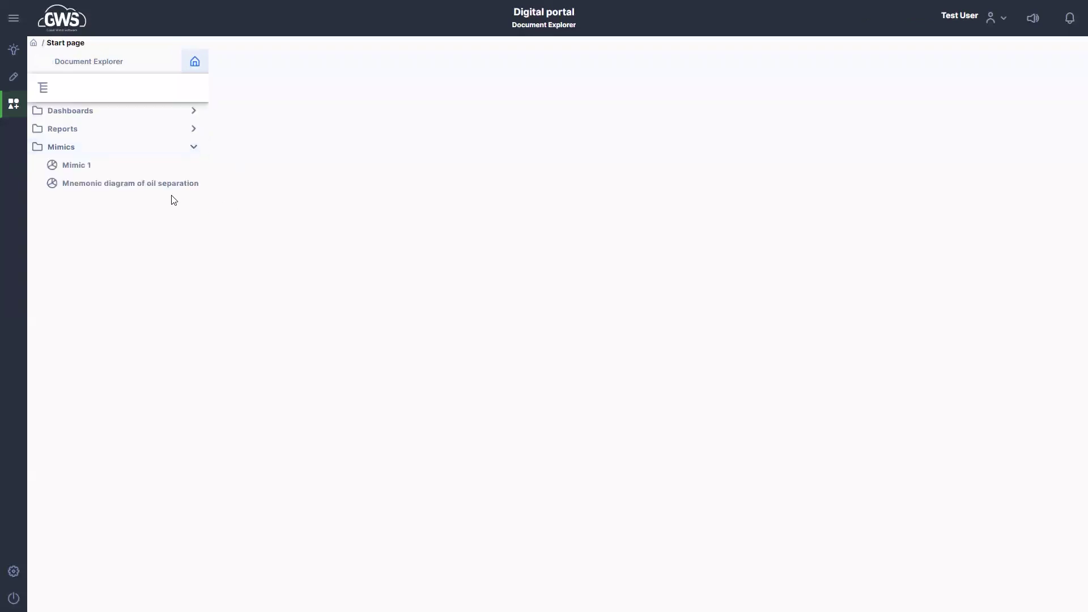
left_click(134, 188)
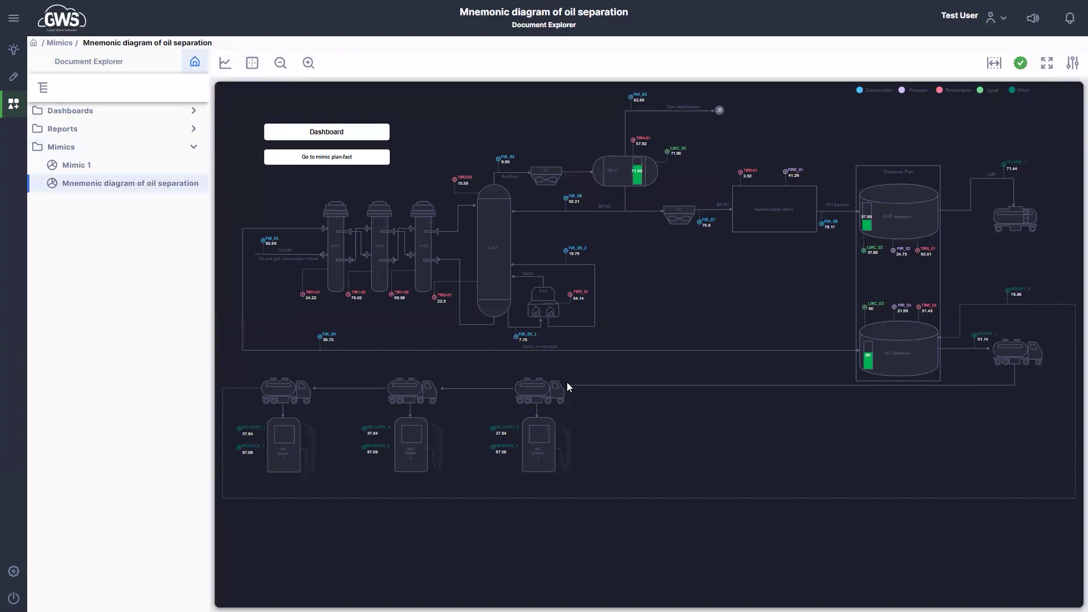
right_click(710, 225)
left_click(733, 234)
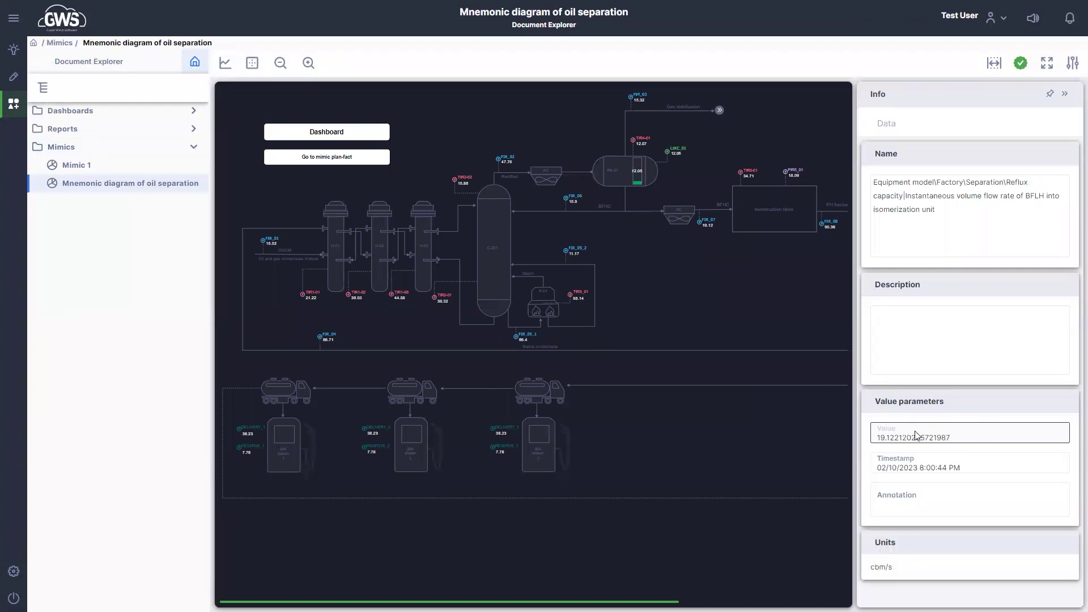
Add the furnace temperature and the flow rate of PG fraction into the PHF reservoir to the trend.
left_click(578, 299)
right_click(575, 298)
left_click(605, 330)
right_click(833, 224)
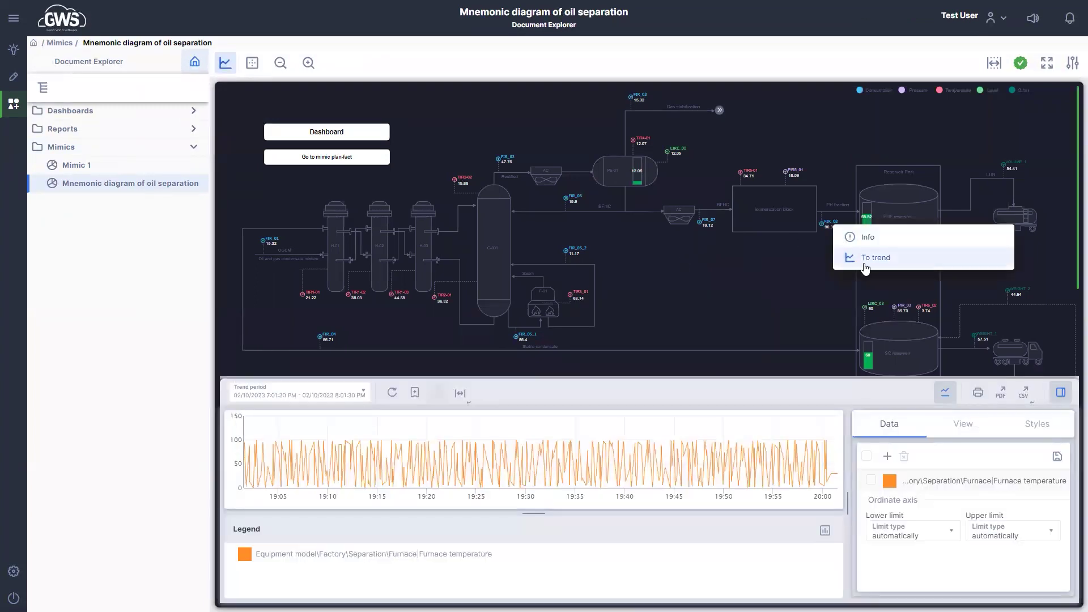
left_click(867, 258)
Place a marker at about 7:13:47 PM on the trend and narrow the period to about 7:19:21–7:22:12 PM with the range selector.
left_click(415, 392)
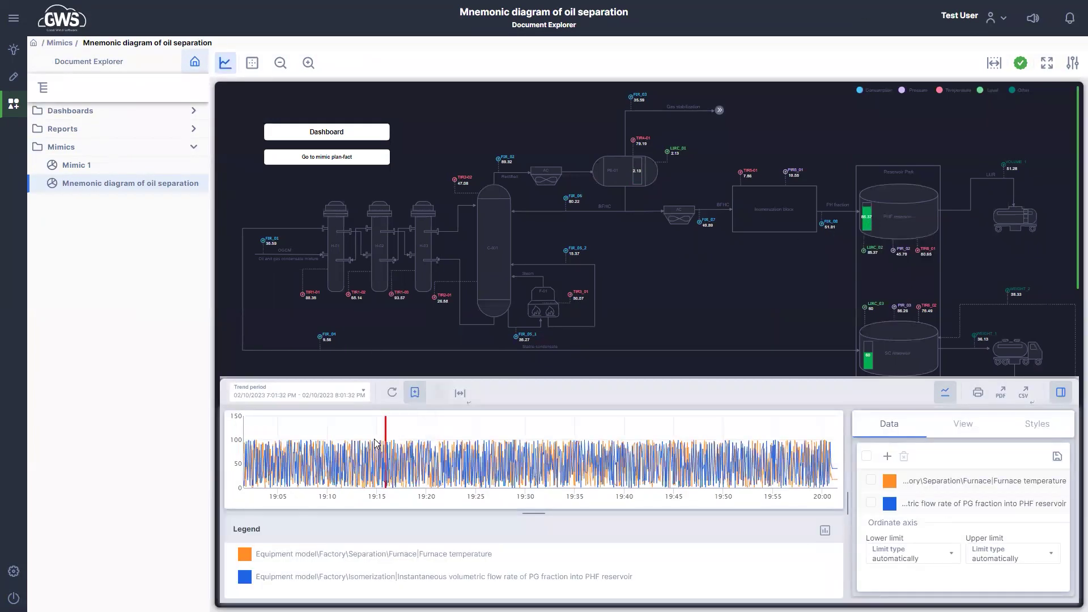
left_click(364, 419)
left_click(460, 392)
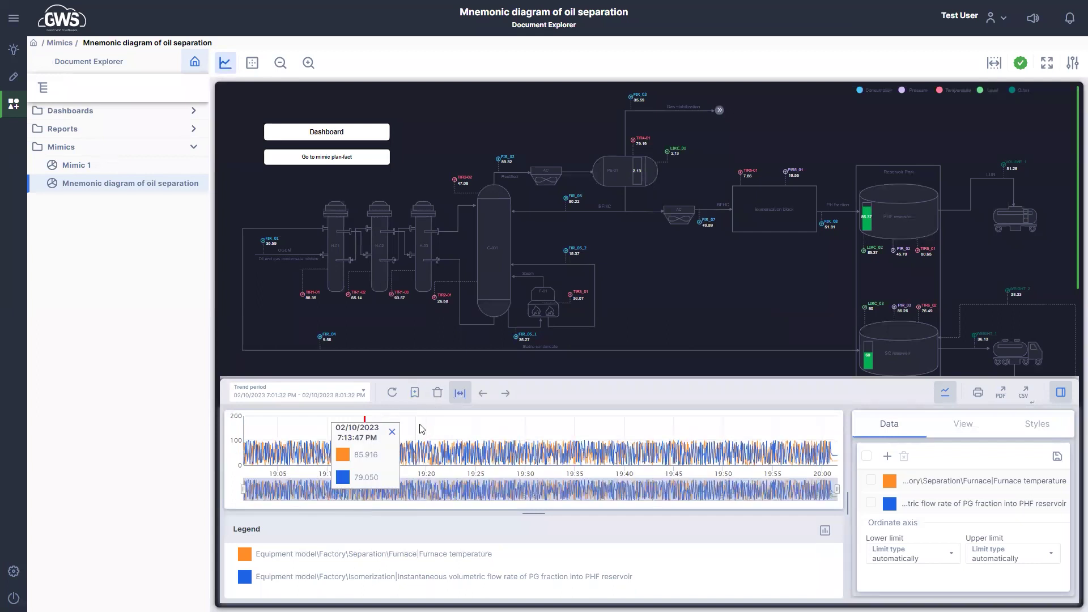
left_click_drag(419, 451, 447, 453)
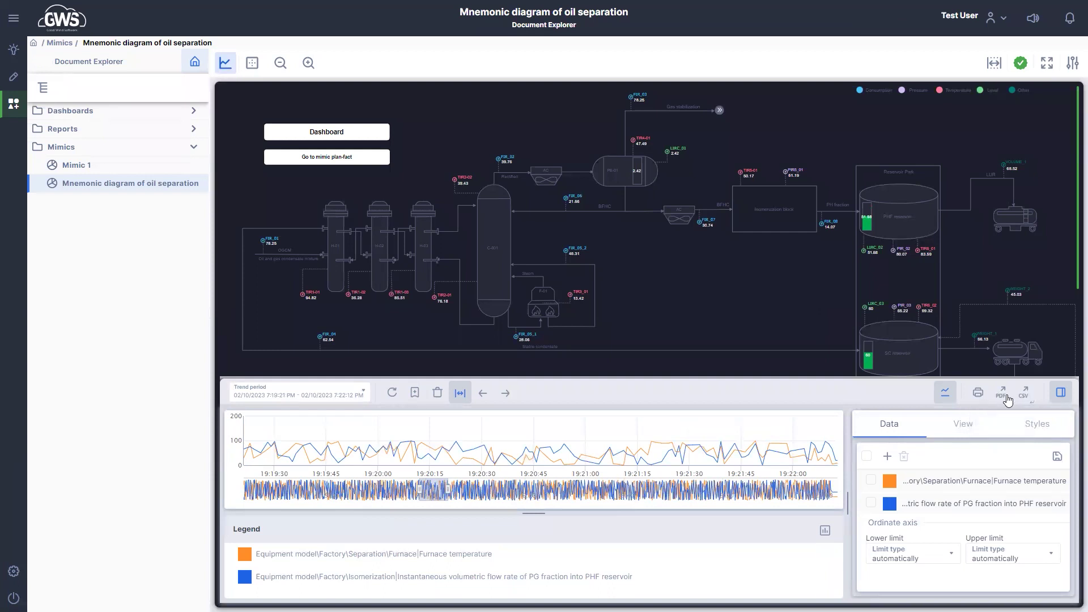
View the plan-fact production mimic linked from the oil separation diagram and return to the diagram.
left_click(339, 160)
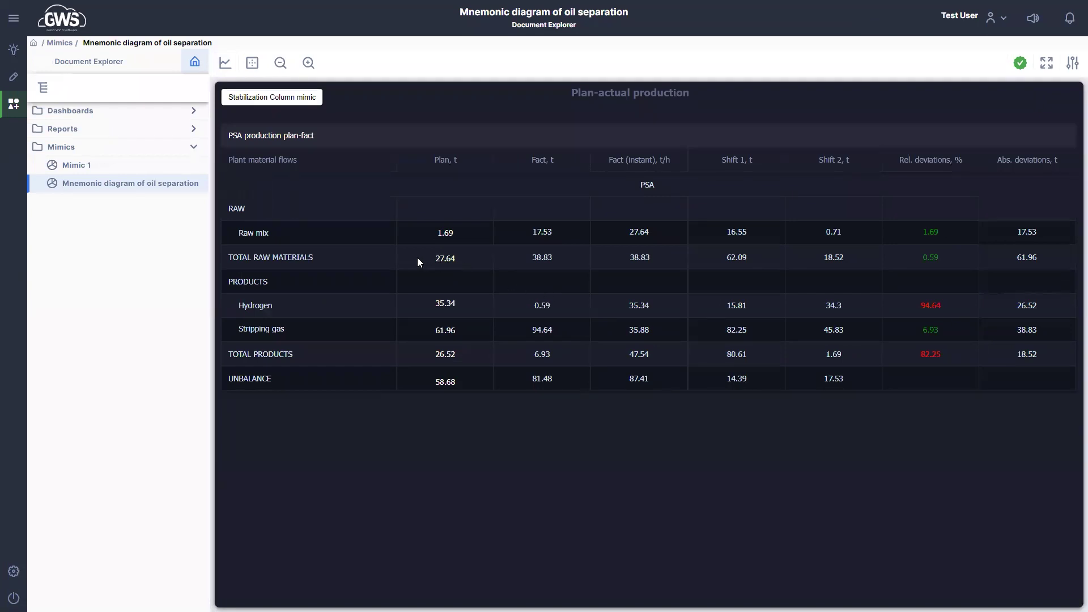
left_click(294, 100)
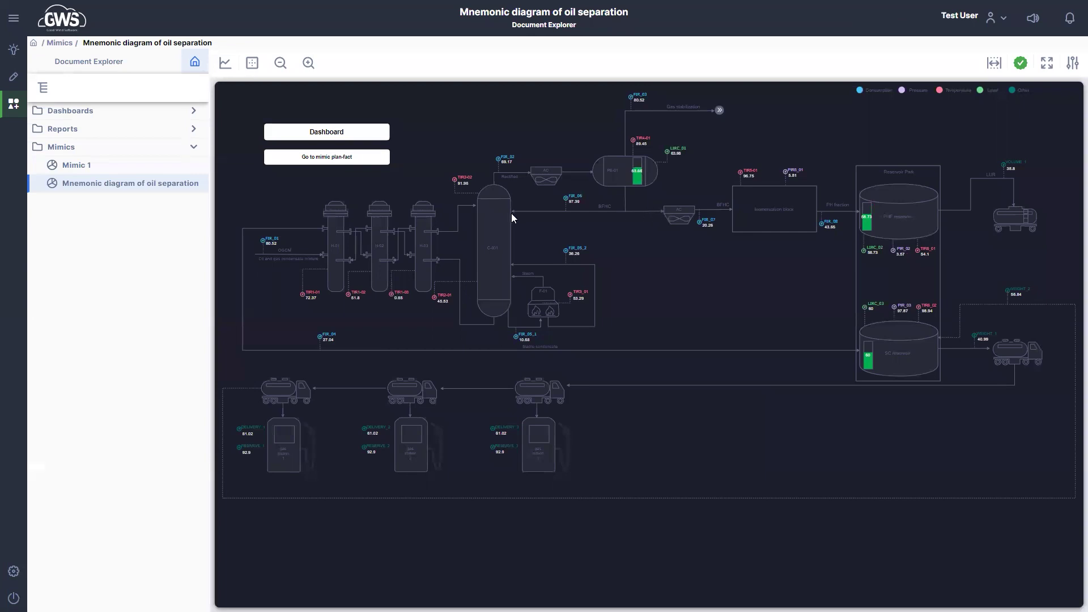
Open the stabilization column dashboard linked from the oil separation diagram and examine its temperature and volume flow charts.
left_click(374, 139)
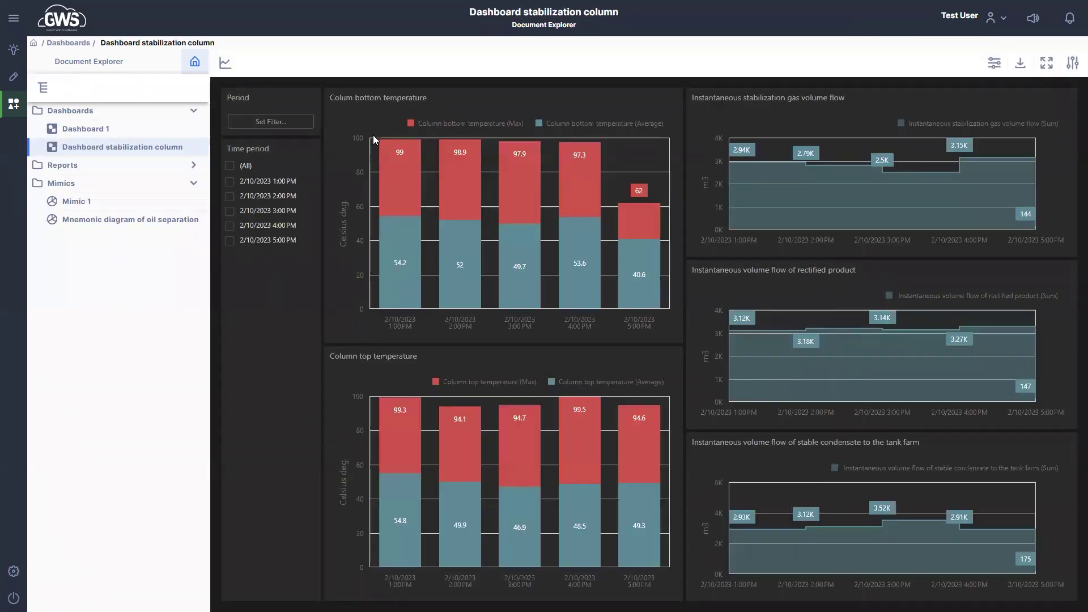
mouse_move(405, 218)
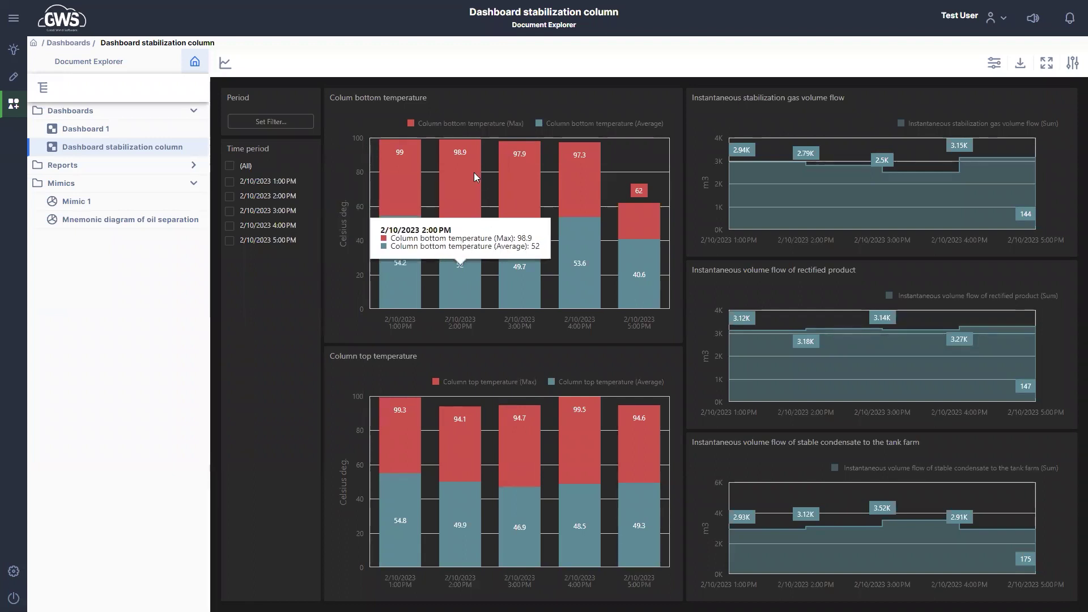
mouse_move(576, 426)
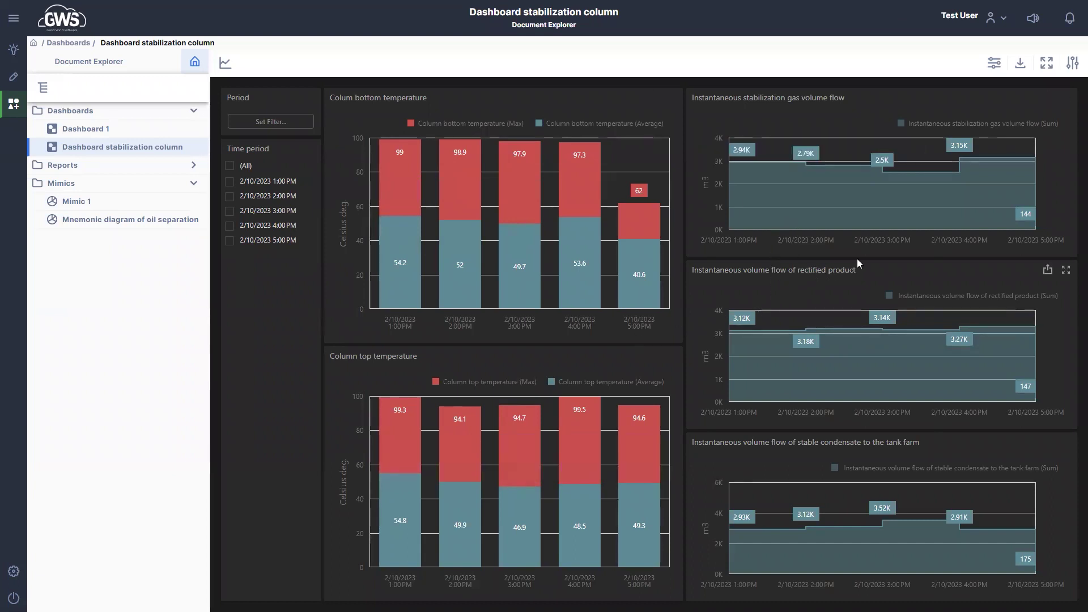
mouse_move(894, 221)
Filter the dashboard's time period to 2/10/2023 3:00 PM, 4:00 PM and 5:00 PM.
left_click(229, 210)
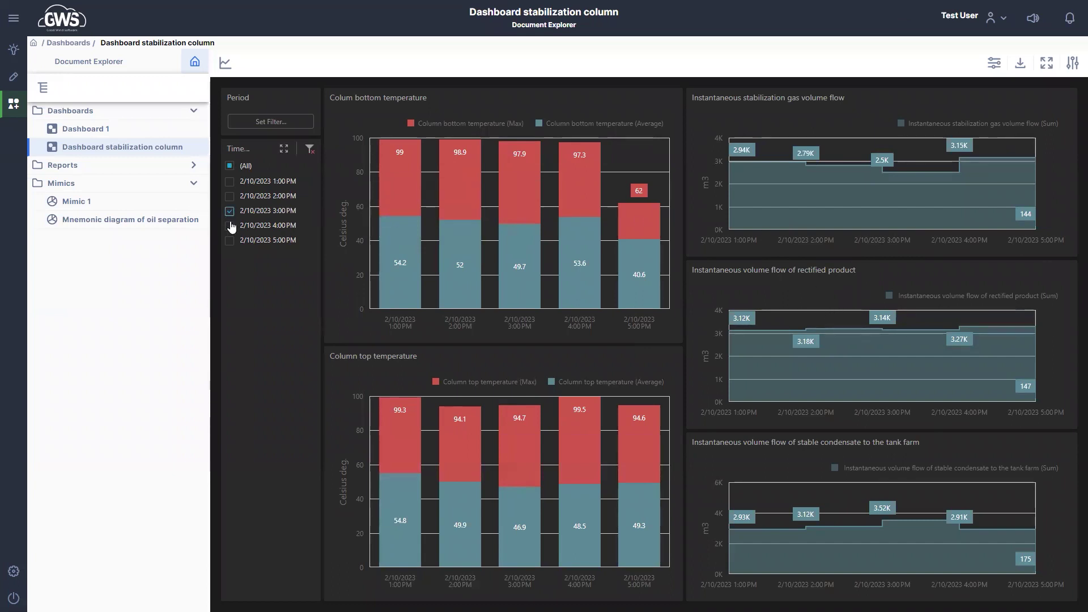
left_click(230, 225)
left_click(230, 238)
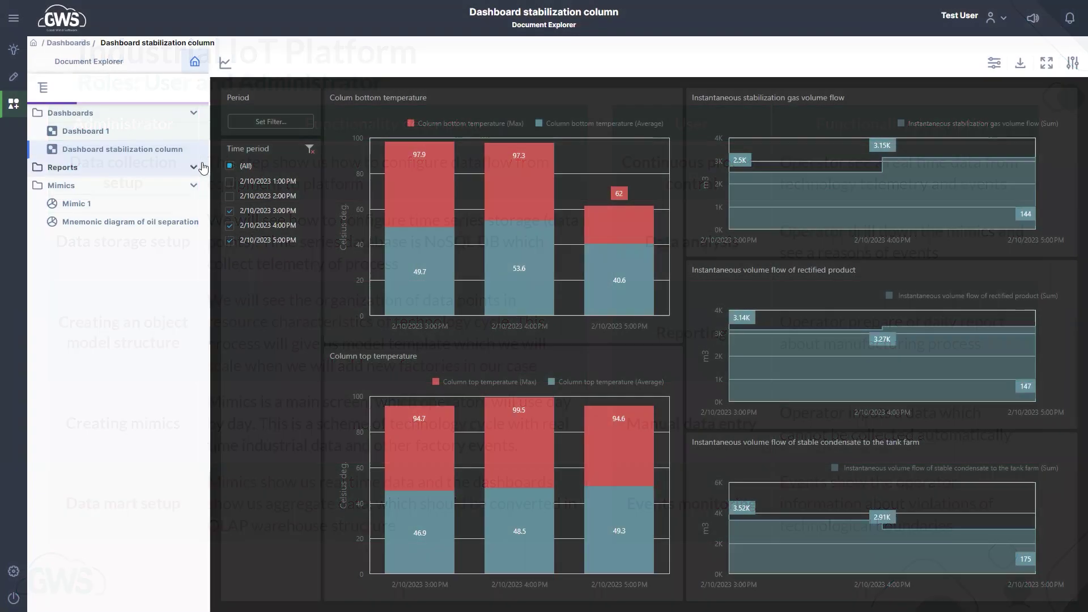
Generate the Summary stabilization column parameters report for 02/10/2023 from 4:03:15 PM to 5:03:15 PM.
left_click(202, 164)
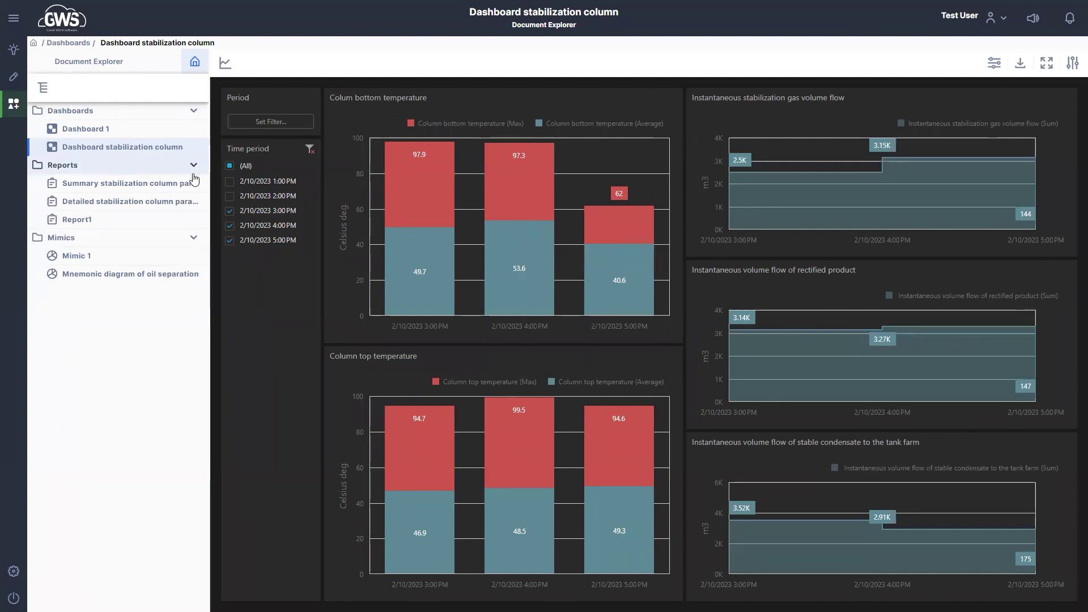
left_click(131, 186)
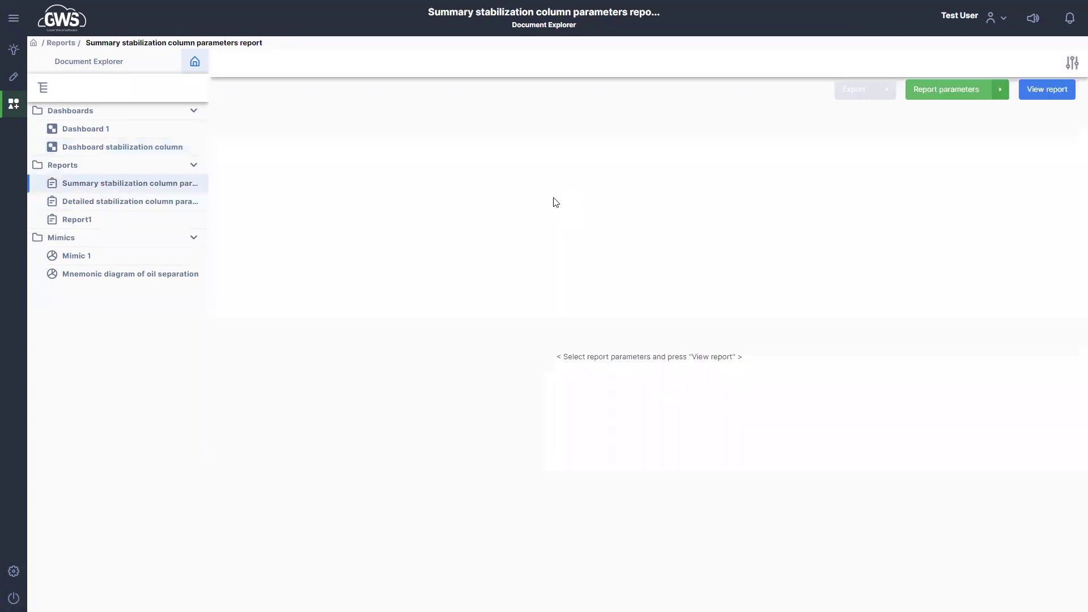
left_click(1001, 98)
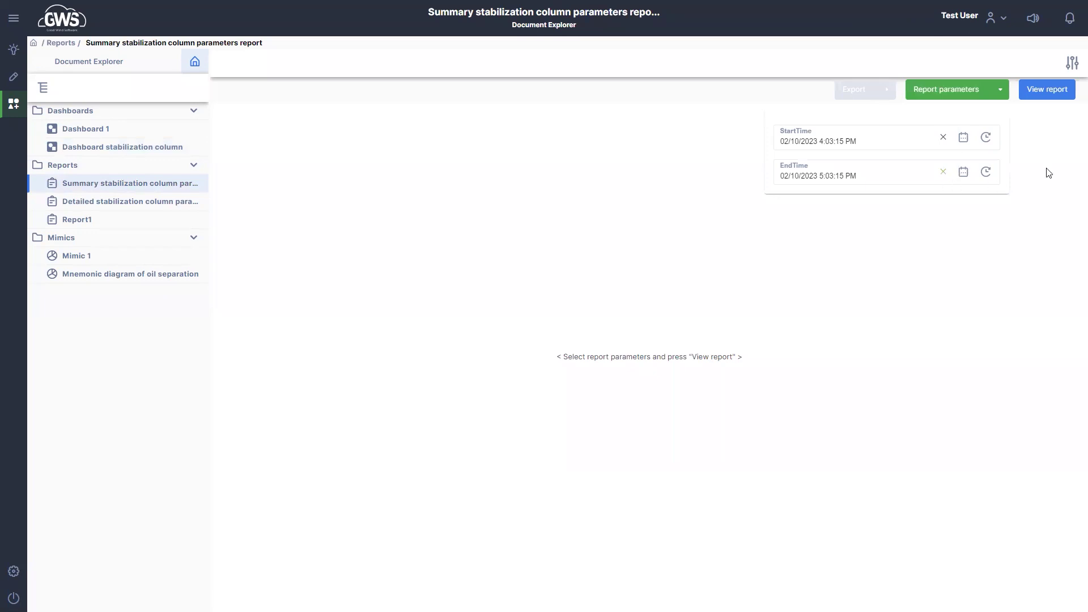
left_click(1048, 94)
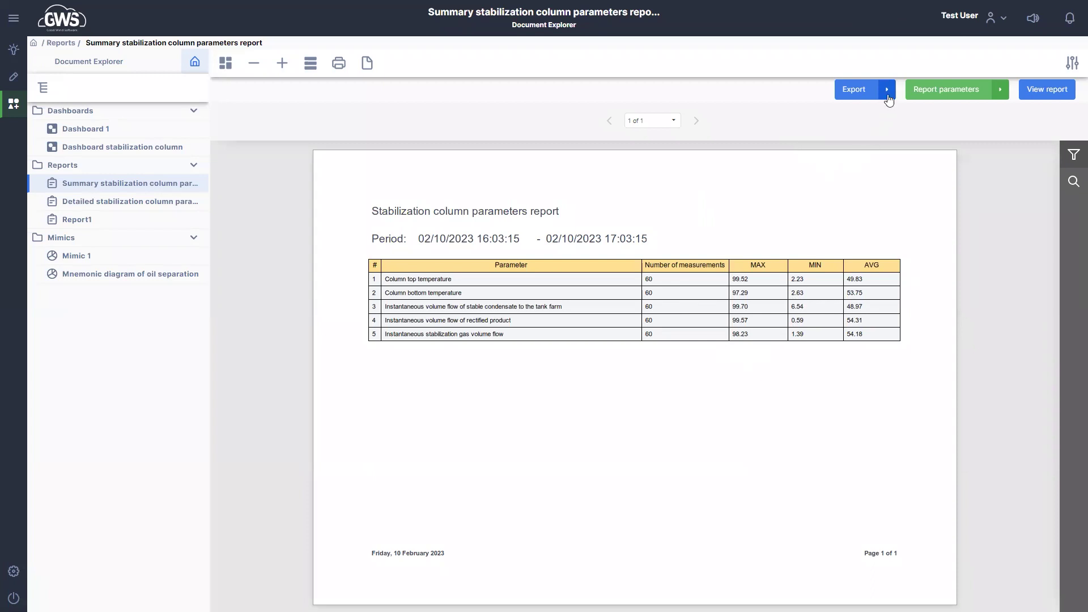
Review the file formats offered for exporting the summary report, keeping PDF selected.
left_click(887, 91)
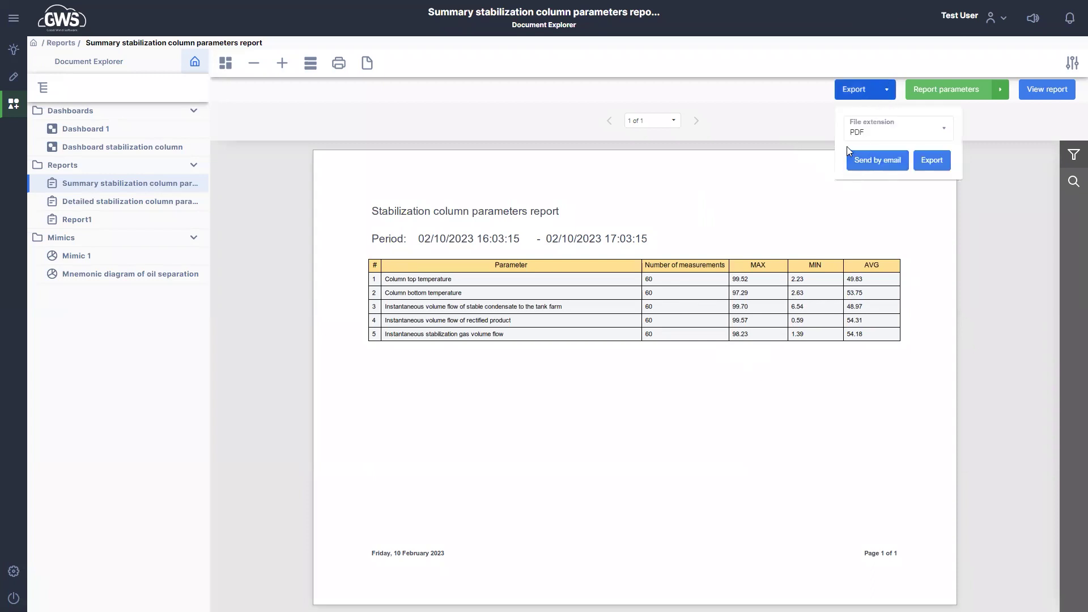
left_click(916, 130)
scroll(894, 216, "down", 3)
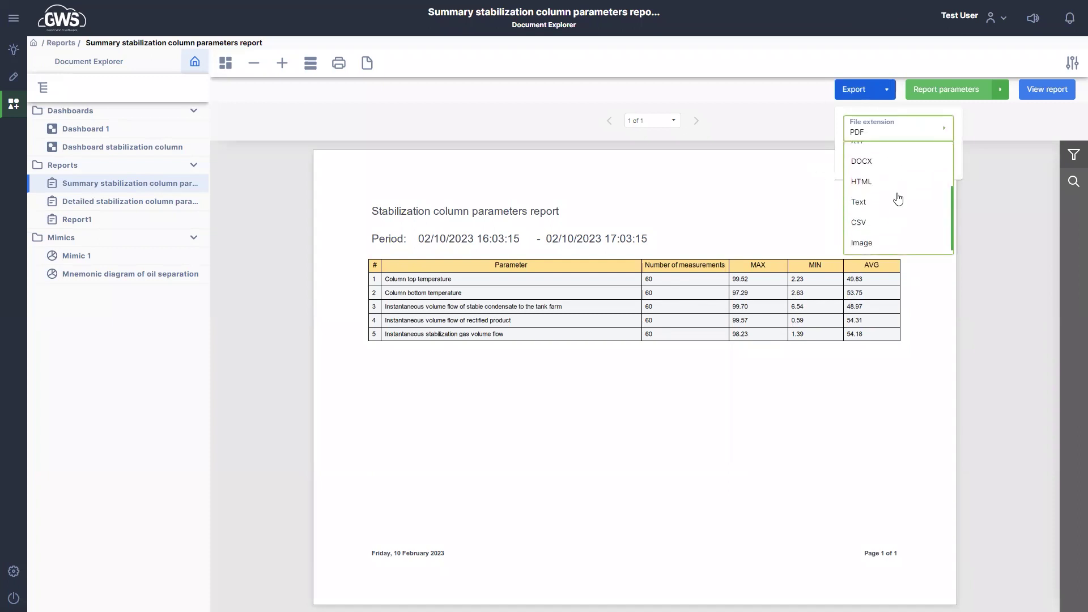
left_click(910, 138)
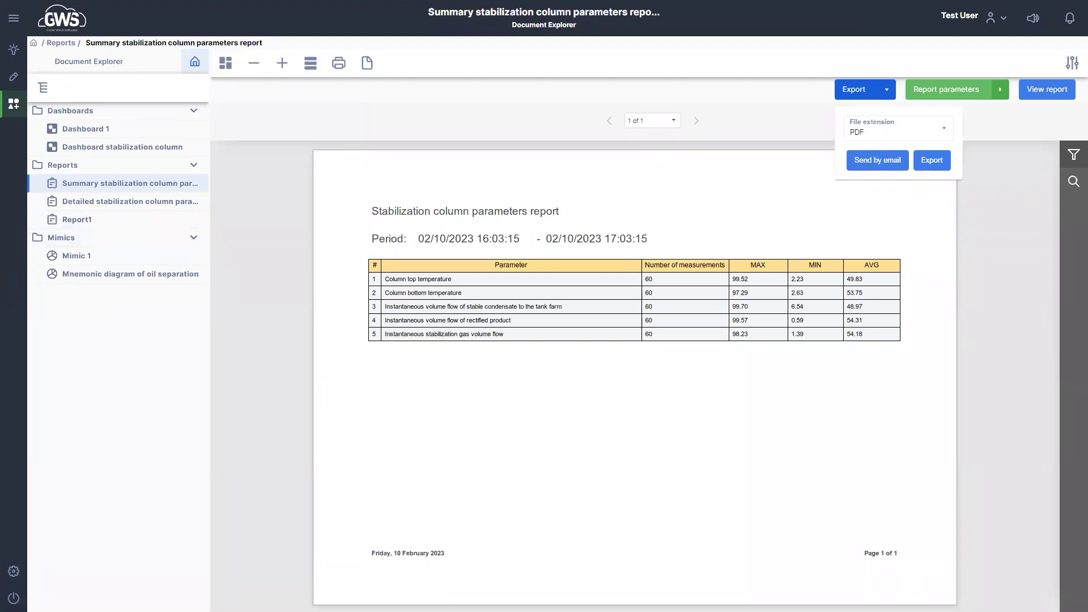
Switch to Data input and open the RV test sheet in Group1 of the unit.
mouse_move(15, 52)
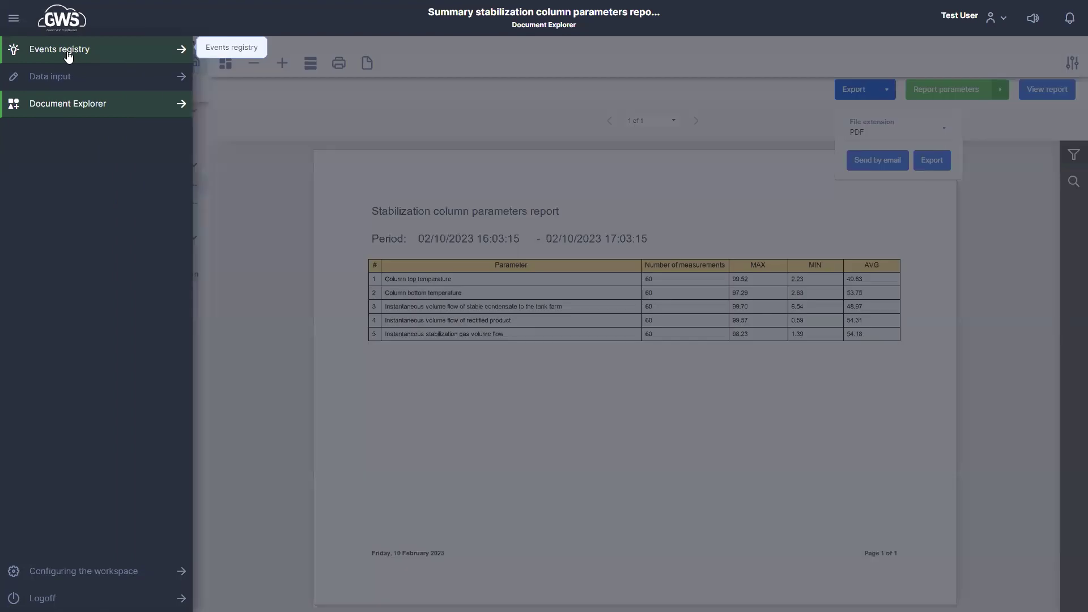
left_click(80, 81)
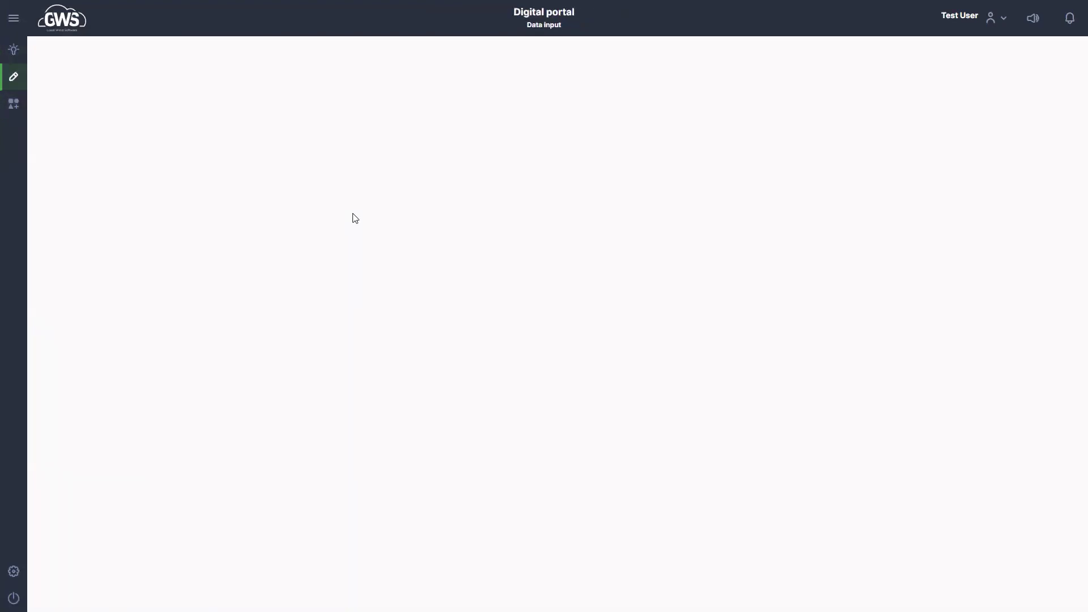
left_click(125, 117)
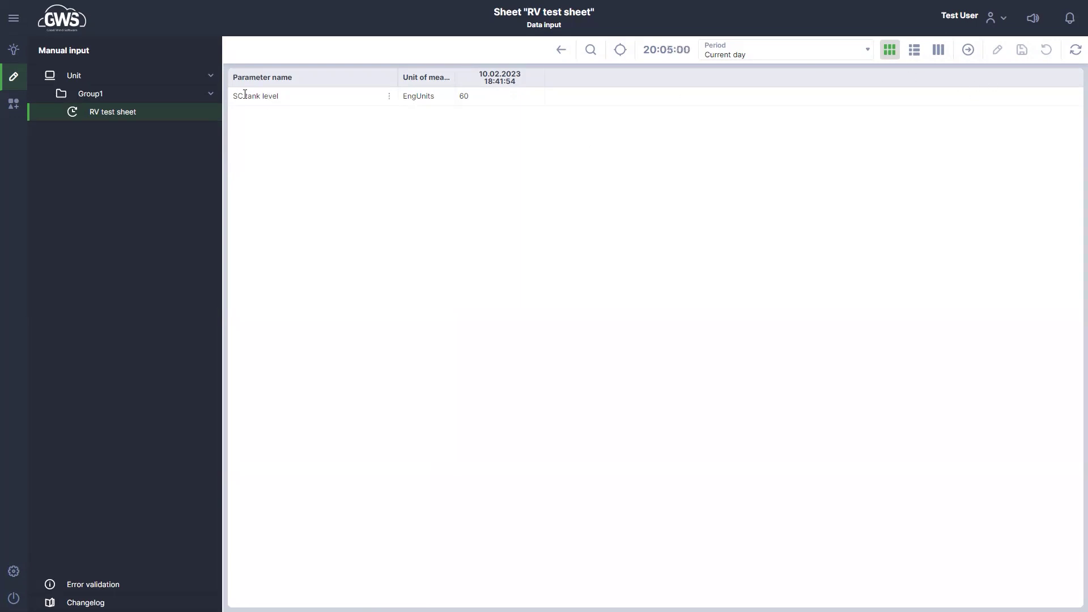
Enter a new value of 95 for the SC tank level parameter, dated 10.02.2023 20:05:02.
left_click(970, 51)
left_click(354, 268)
type("5")
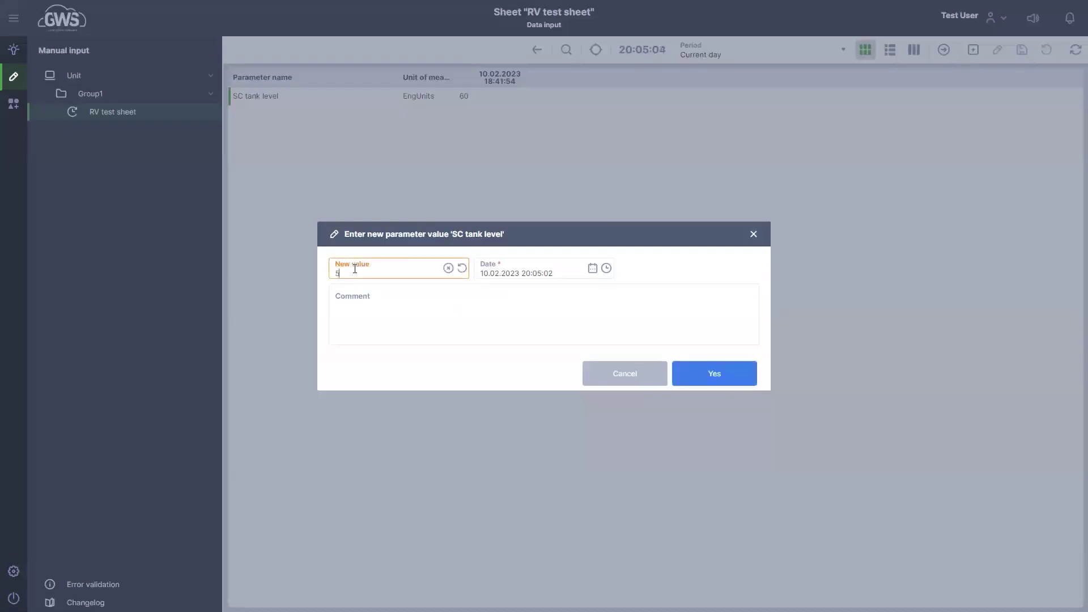
key("BackSpace")
type("95")
left_click(731, 377)
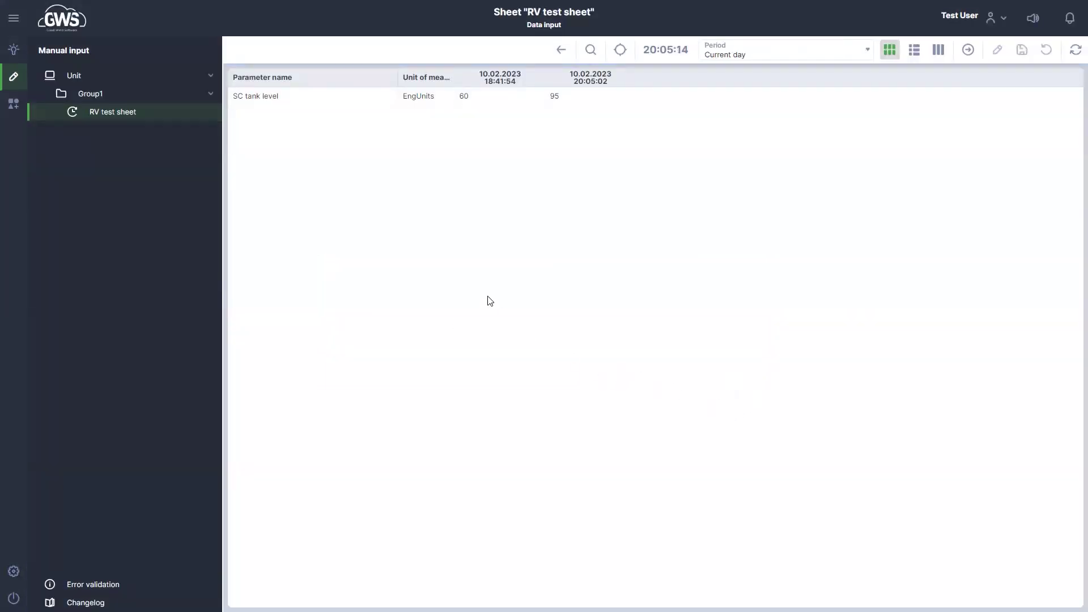
Open the Events registry and select the SC level control event that started on 10.02.23 at 20:05:02.
mouse_move(20, 107)
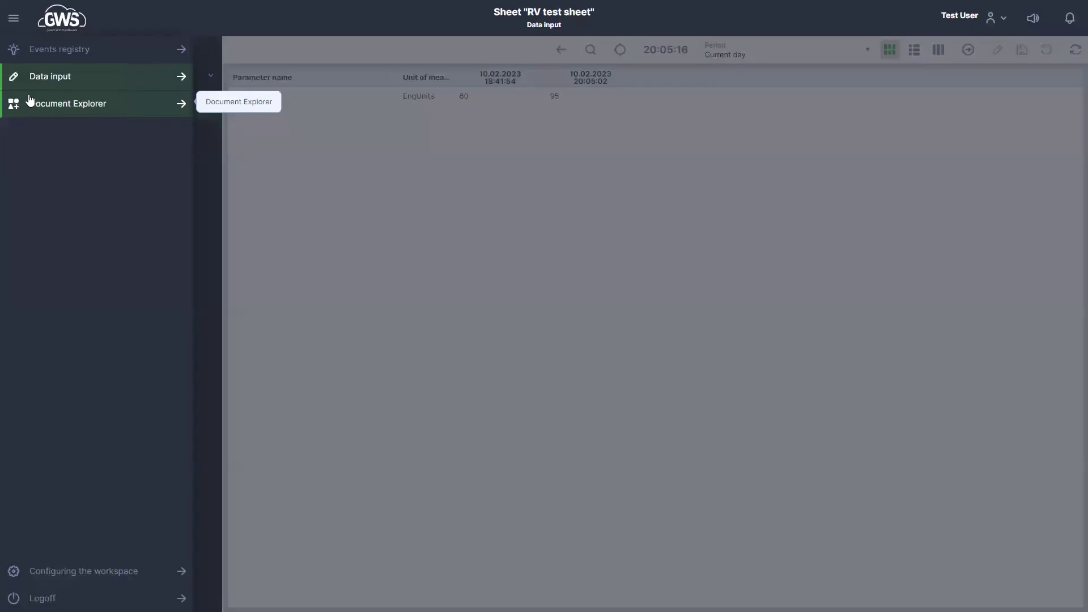
left_click(67, 58)
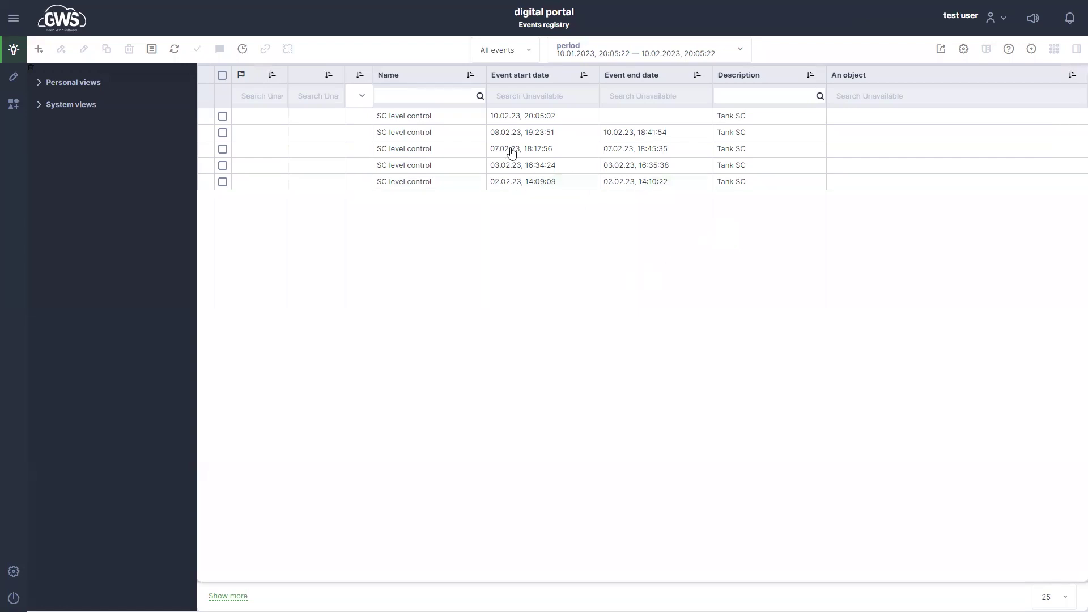
left_click(449, 118)
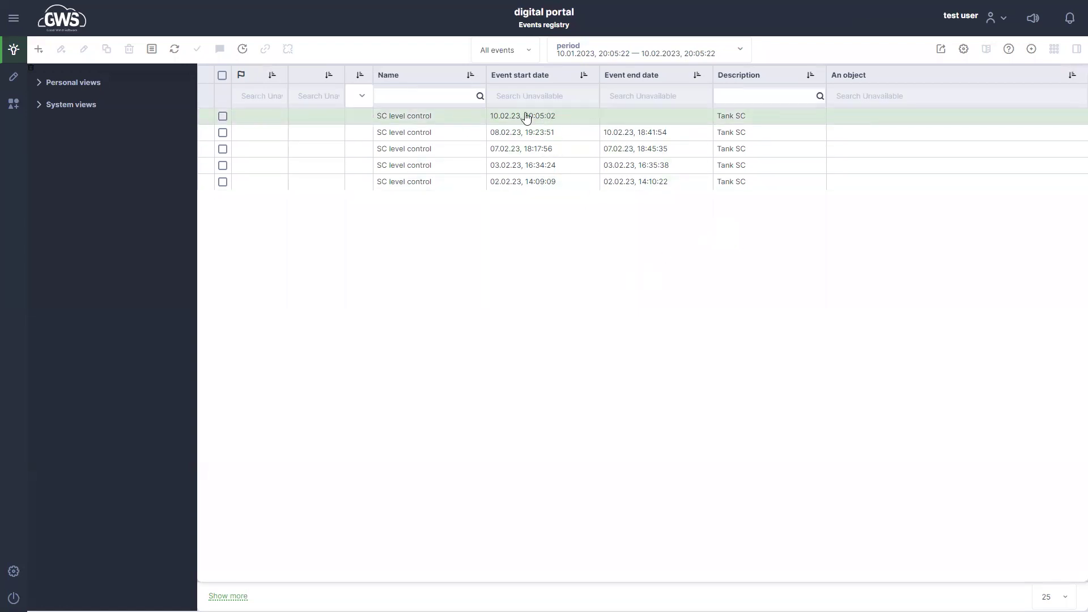